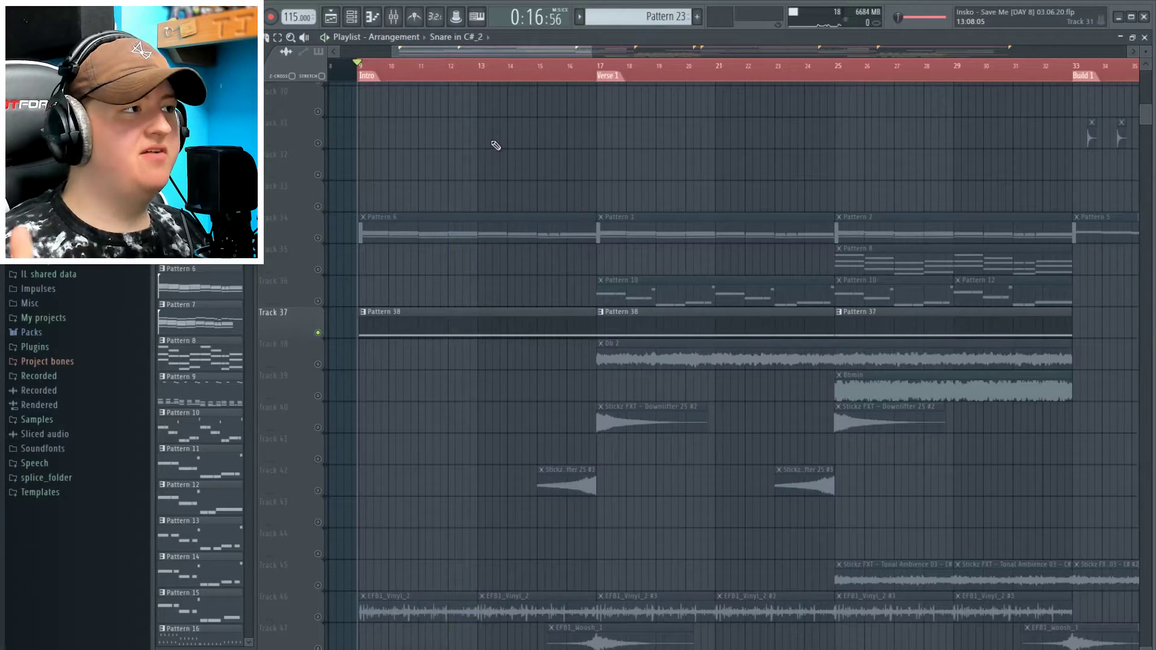
# Review the intro layers down to the vinyl track and play Verse 1 with the Pattern 10 track soloed
pyautogui.scroll(-4, 412, 304)
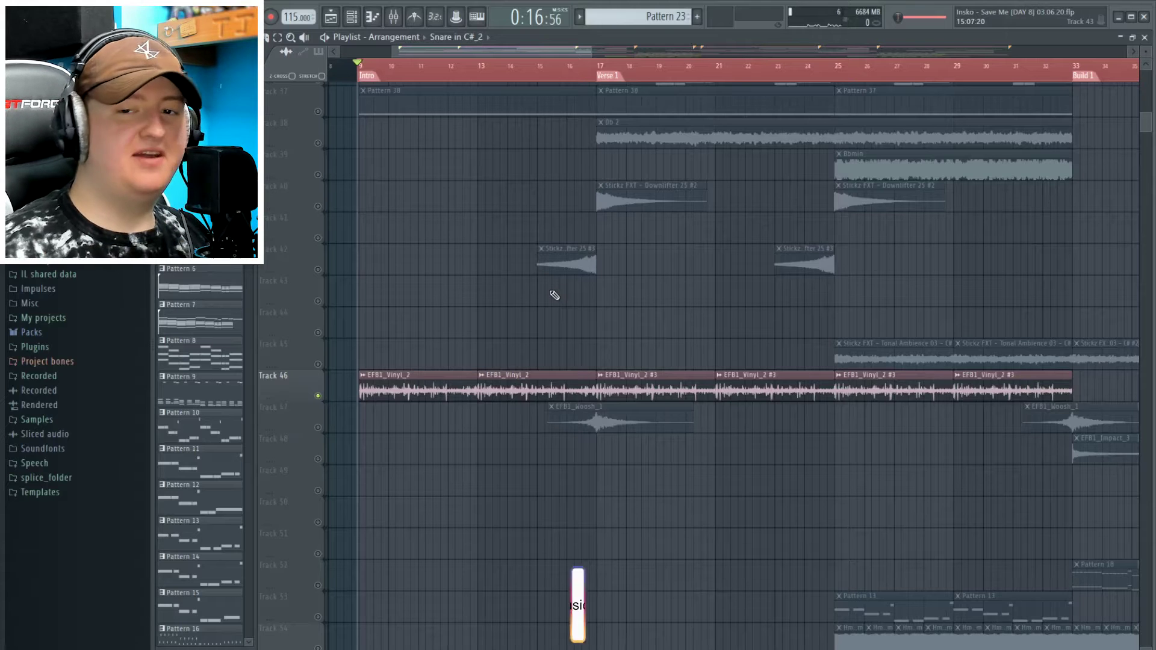
pyautogui.scroll(-3, 440, 321)
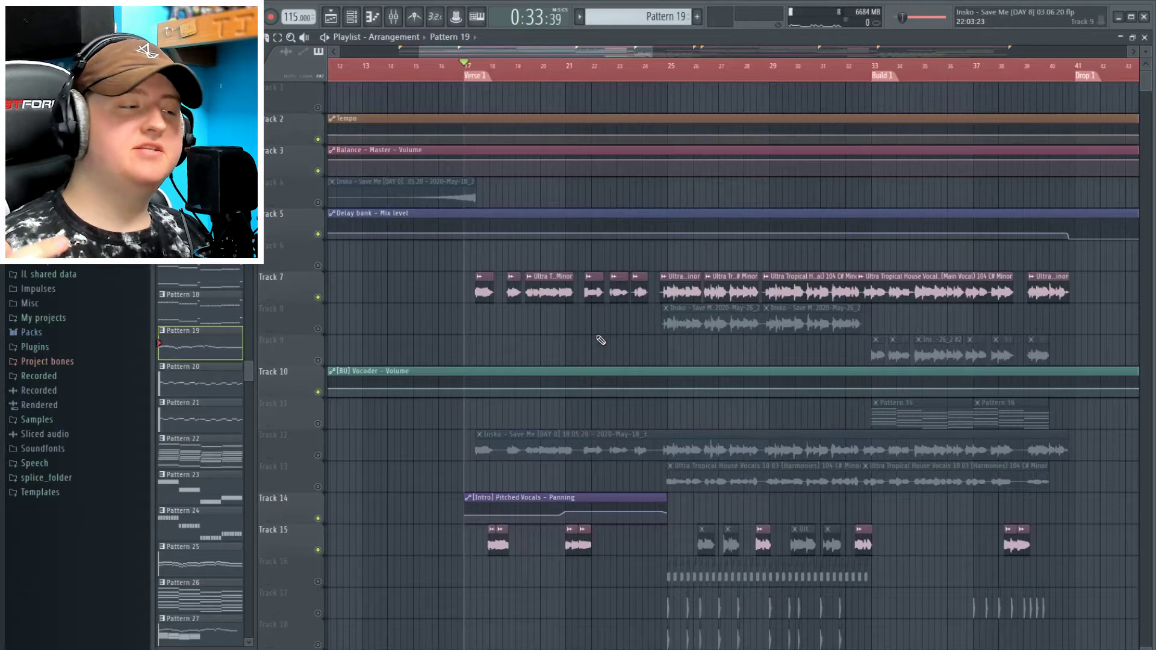
pyautogui.press('space')
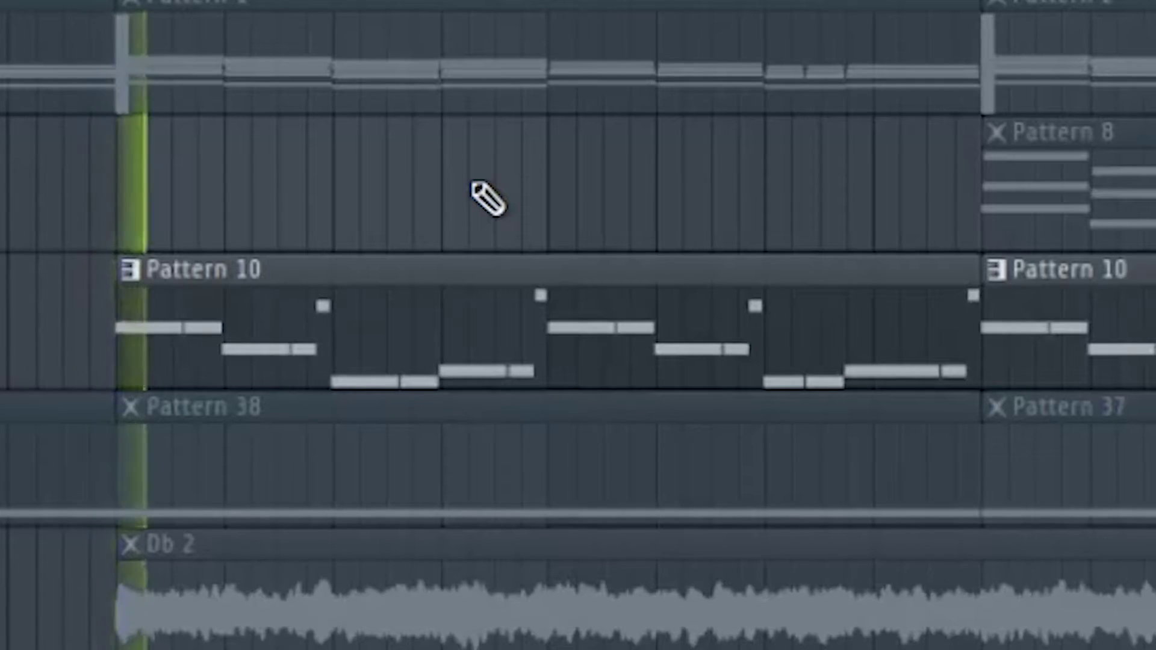
pyautogui.press('space')
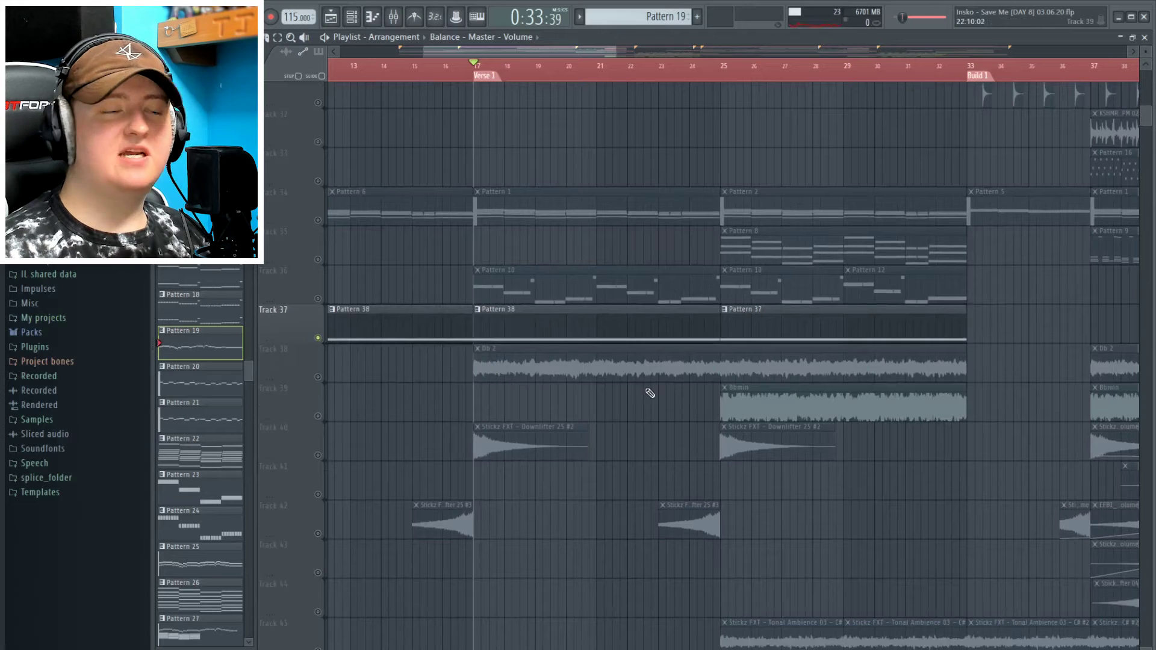
# Play Verse 1 from bar 17 with the Fire Ambience 2 track soloed
pyautogui.moveTo(509, 291); pyautogui.dragTo(573, 330)
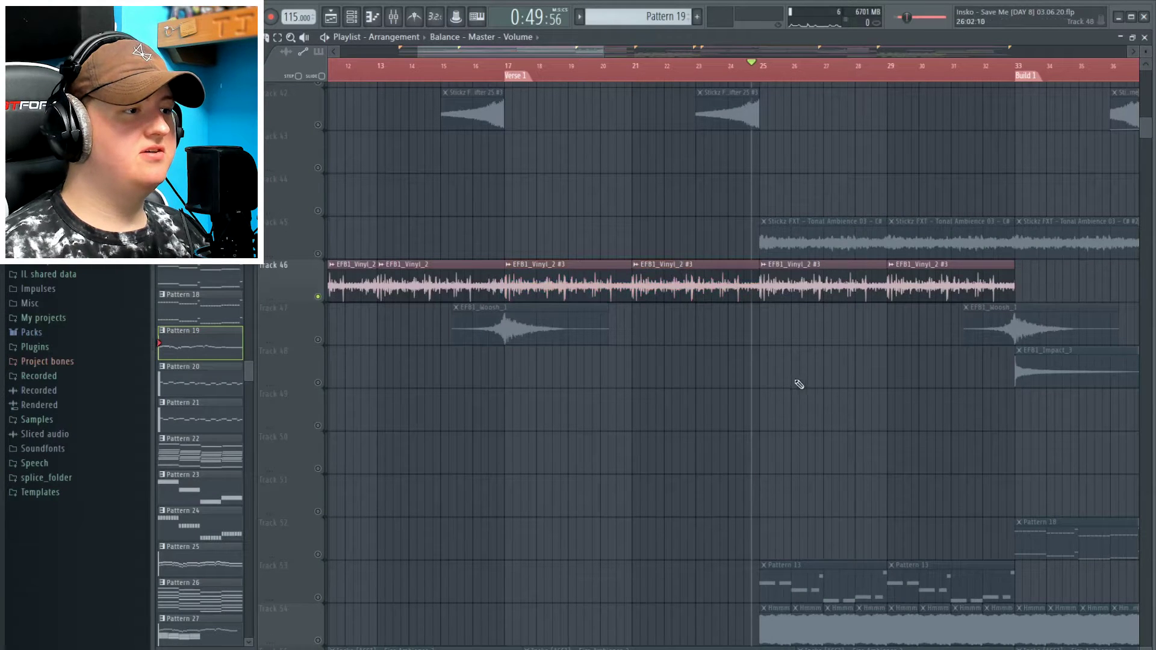
pyautogui.scroll(-3, 748, 417)
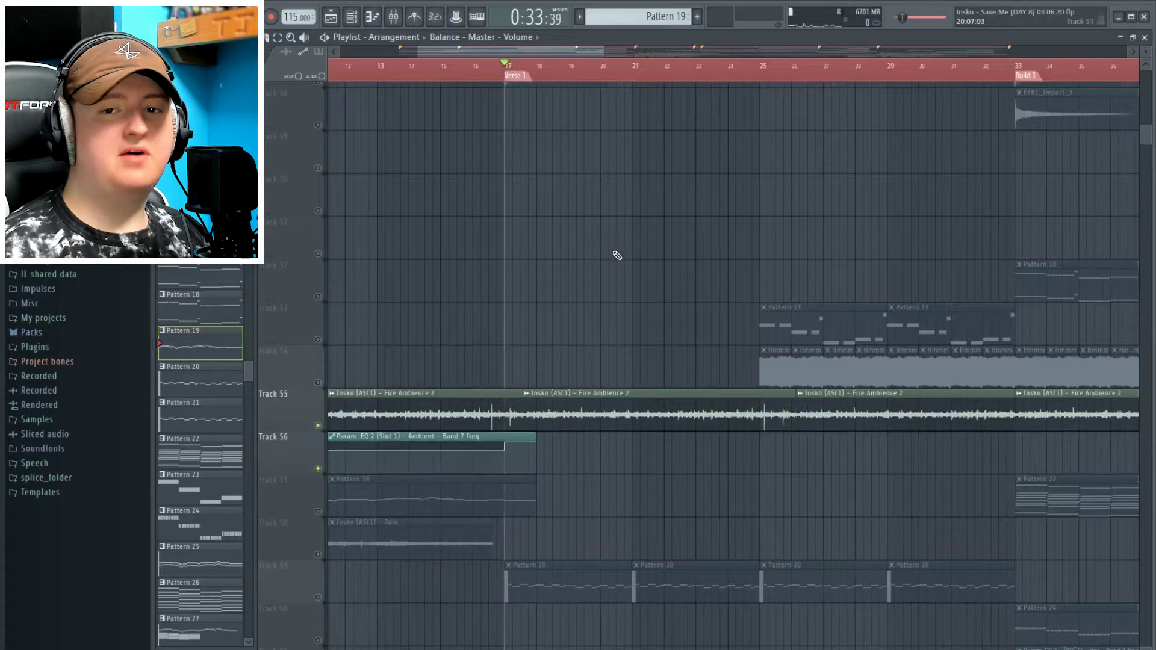
pyautogui.press('space')
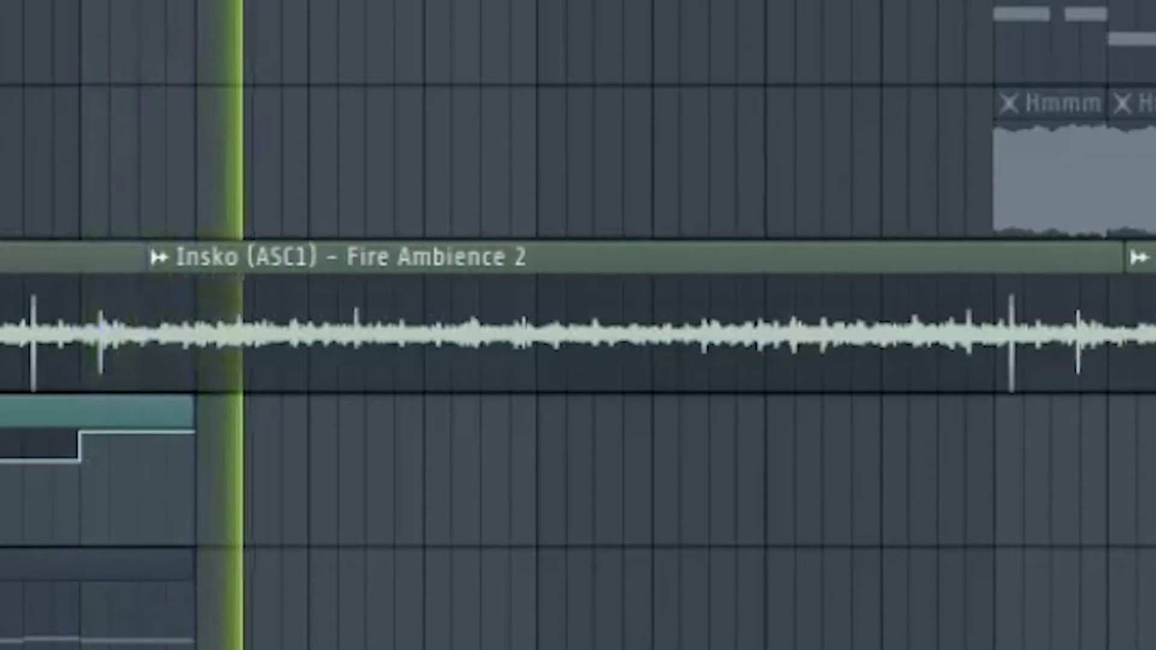
pyautogui.press('space')
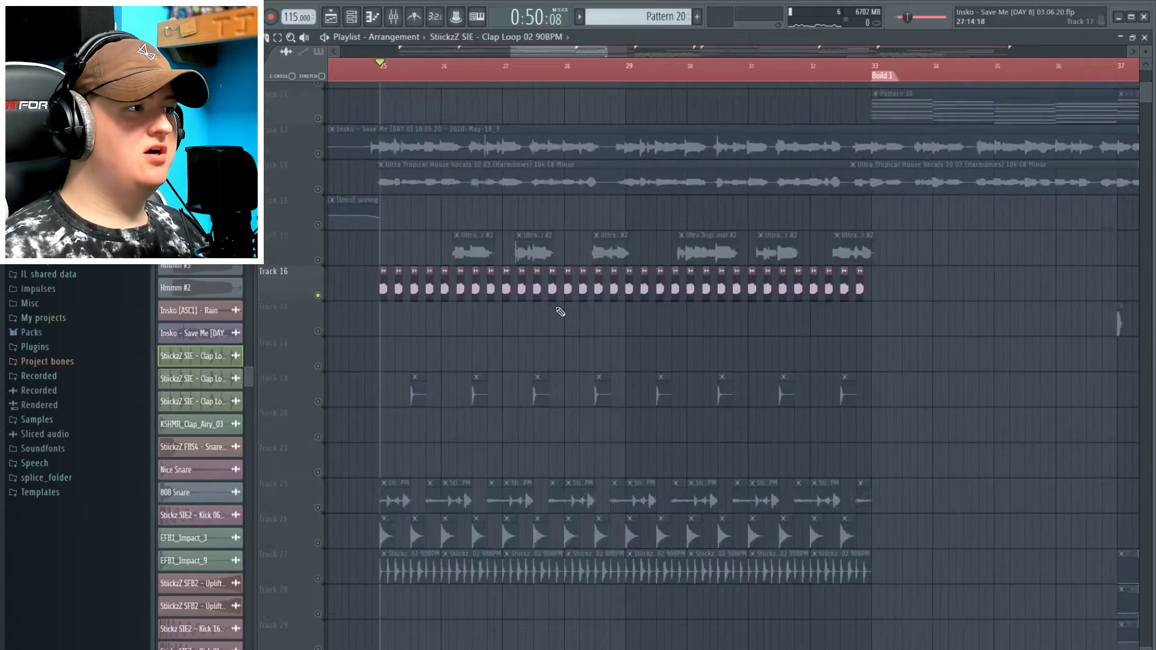
# Box-select around the soloed short clips on Track 16 and audition them from bar 25
pyautogui.moveTo(922, 259); pyautogui.dragTo(409, 322)
pyautogui.keyDown('ctrl'); pyautogui.click(404, 324); pyautogui.keyUp('ctrl')
pyautogui.scroll(3, 402, 325)
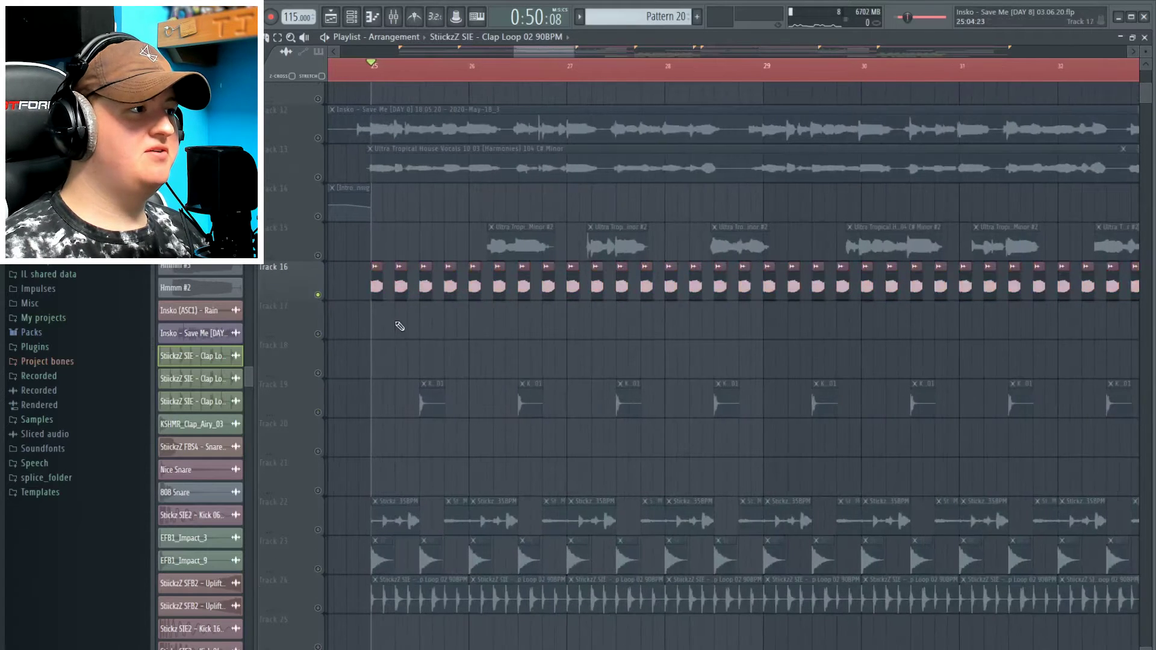
pyautogui.scroll(-4, 402, 325)
pyautogui.keyDown('ctrl'); pyautogui.moveTo(887, 294); pyautogui.dragTo(426, 283); pyautogui.keyUp('ctrl')
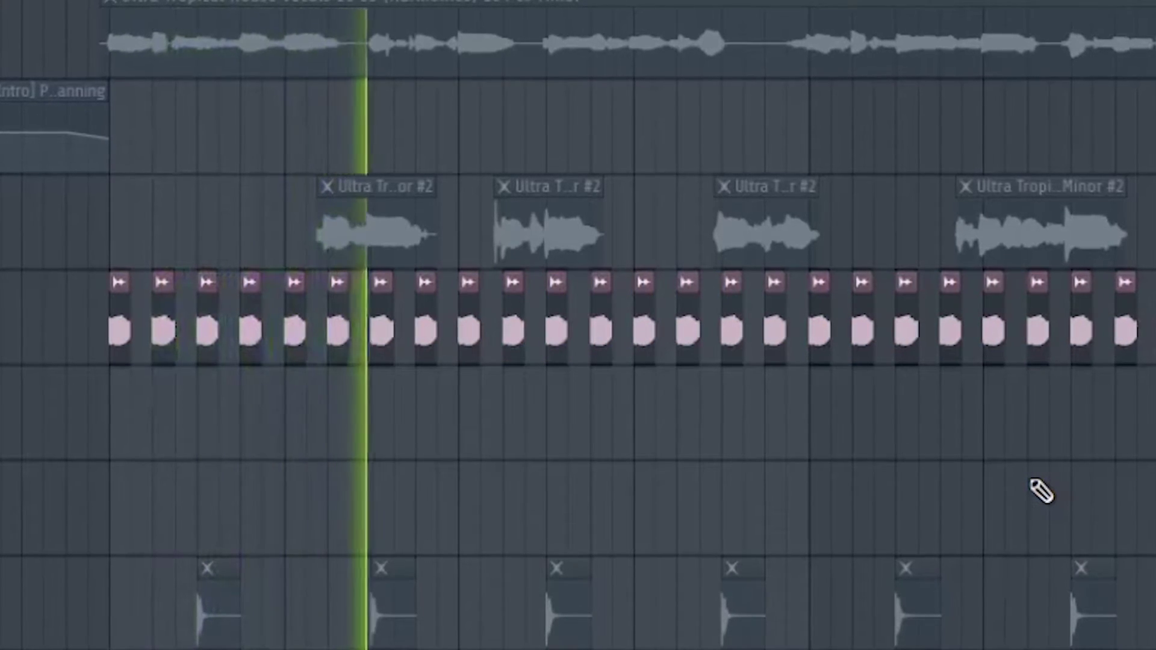
pyautogui.press('space')
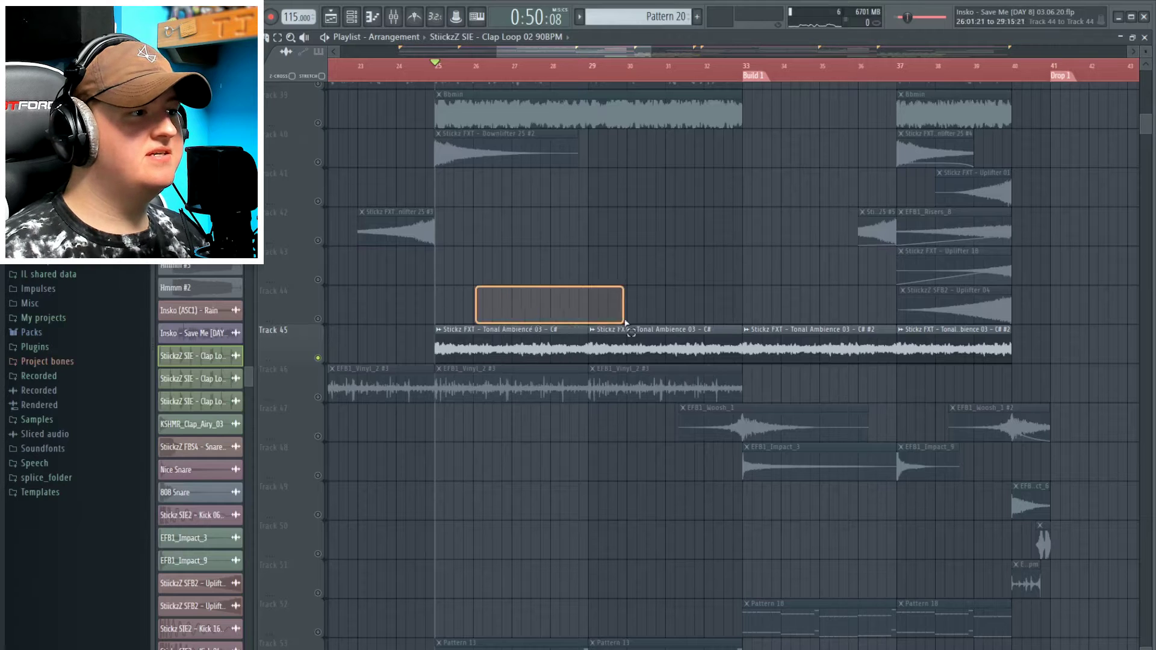
# Audition the soloed Tonal Ambience, Pattern 13 and Hmmm layers one after another from bar 25
pyautogui.moveTo(626, 323); pyautogui.dragTo(649, 256)
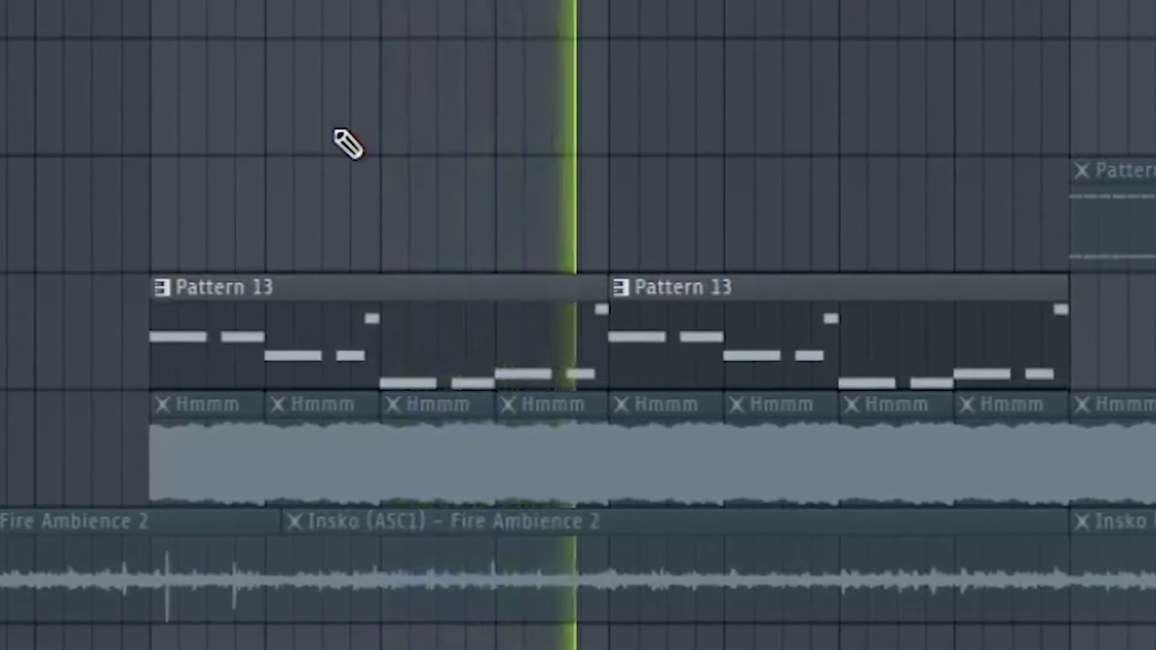
pyautogui.press('space')
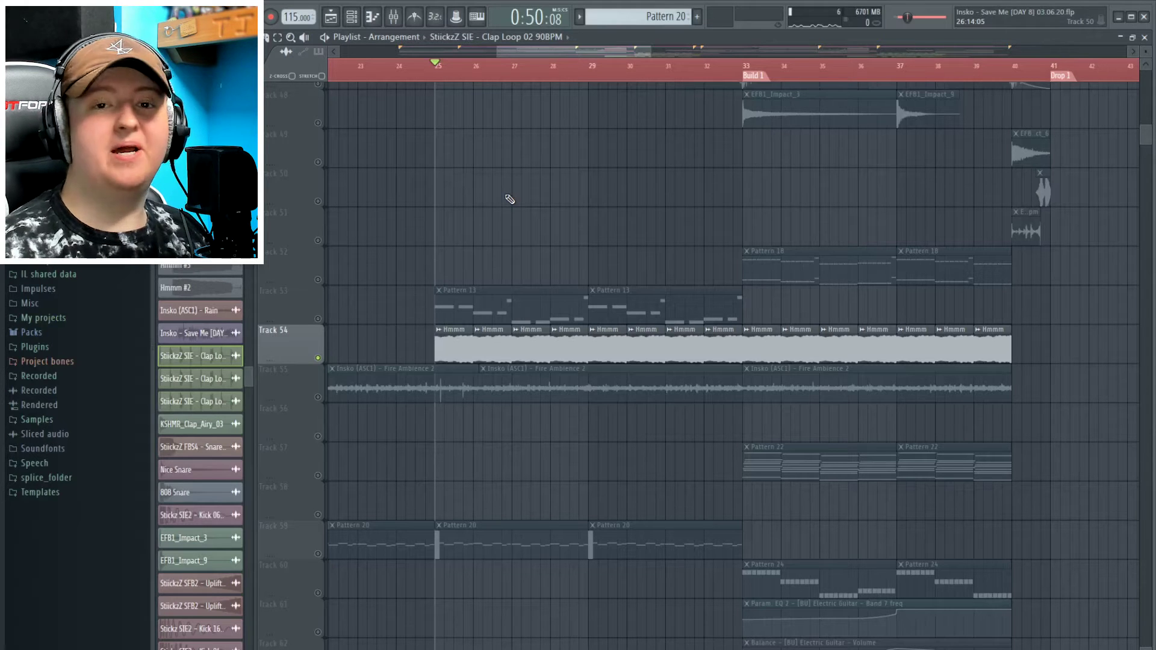
pyautogui.press('space')
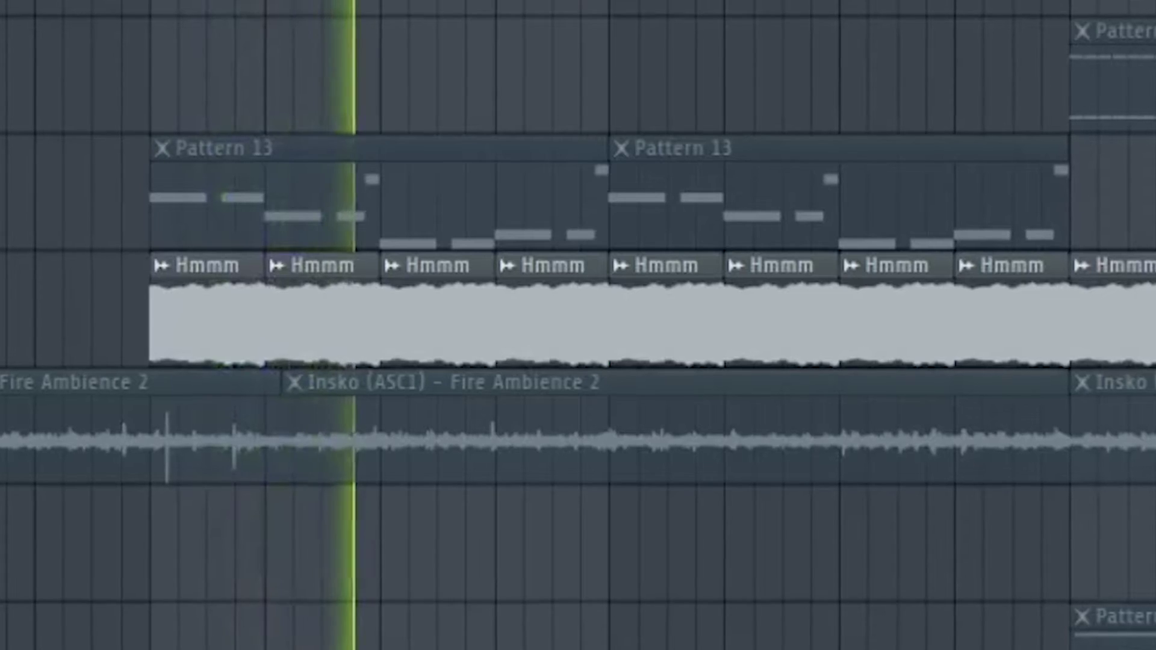
pyautogui.press('space')
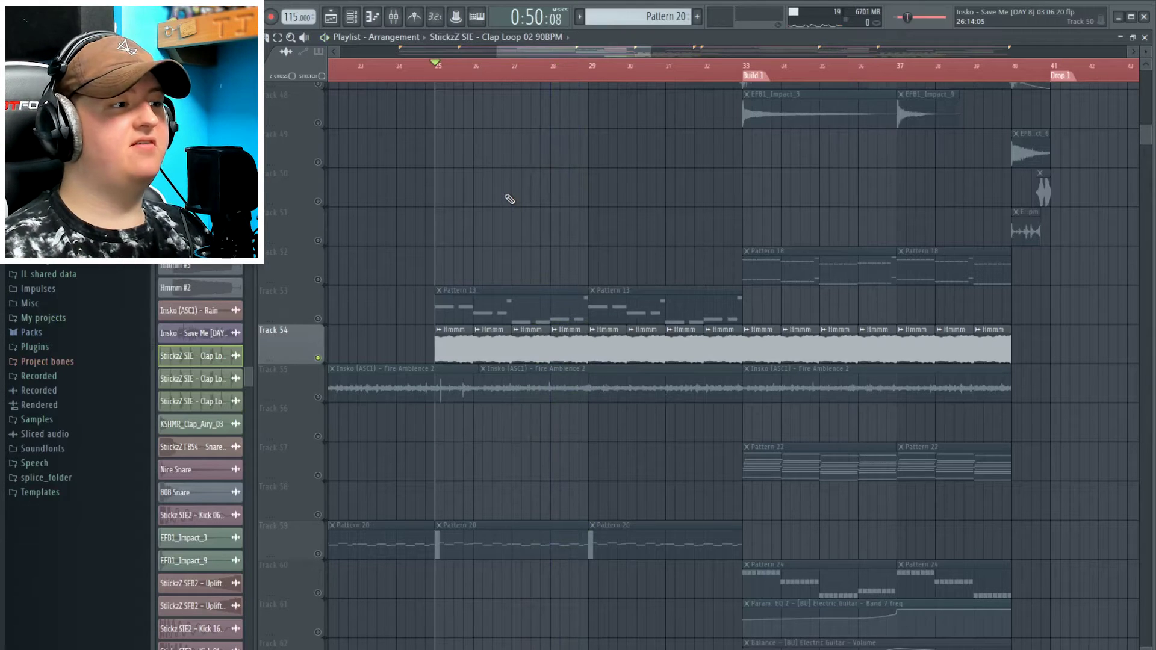
pyautogui.keyDown('ctrl'); pyautogui.click(592, 358); pyautogui.keyUp('ctrl')
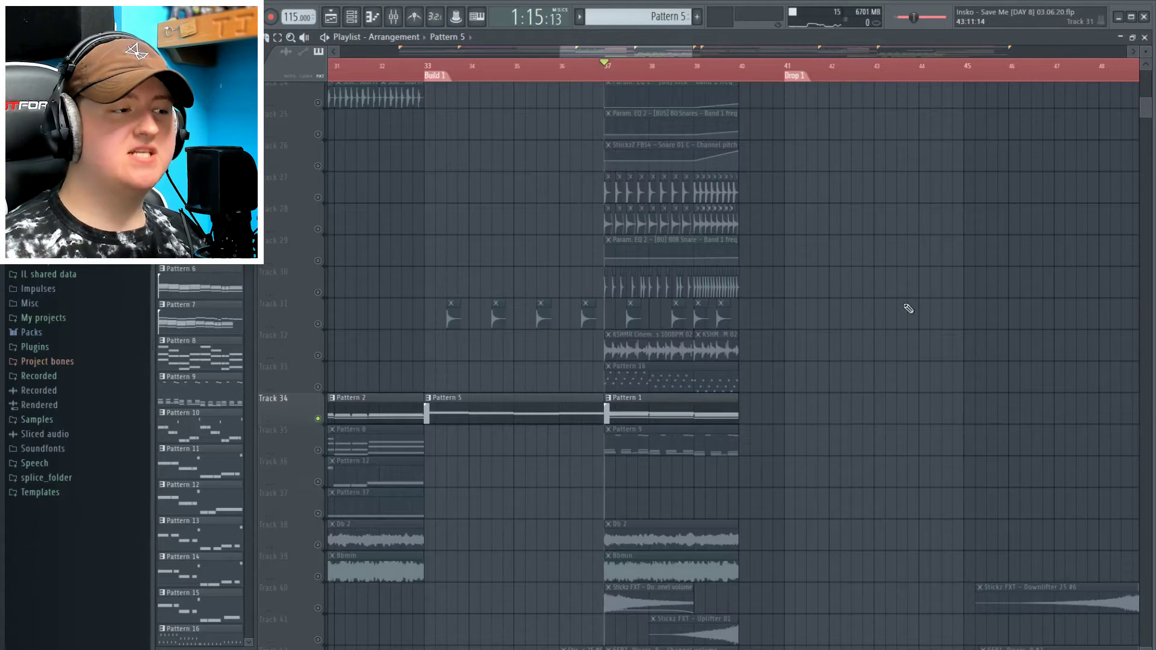
# Audition the build from bar 37 and box-select its snare clips on Tracks 27 to 30
pyautogui.press('space')
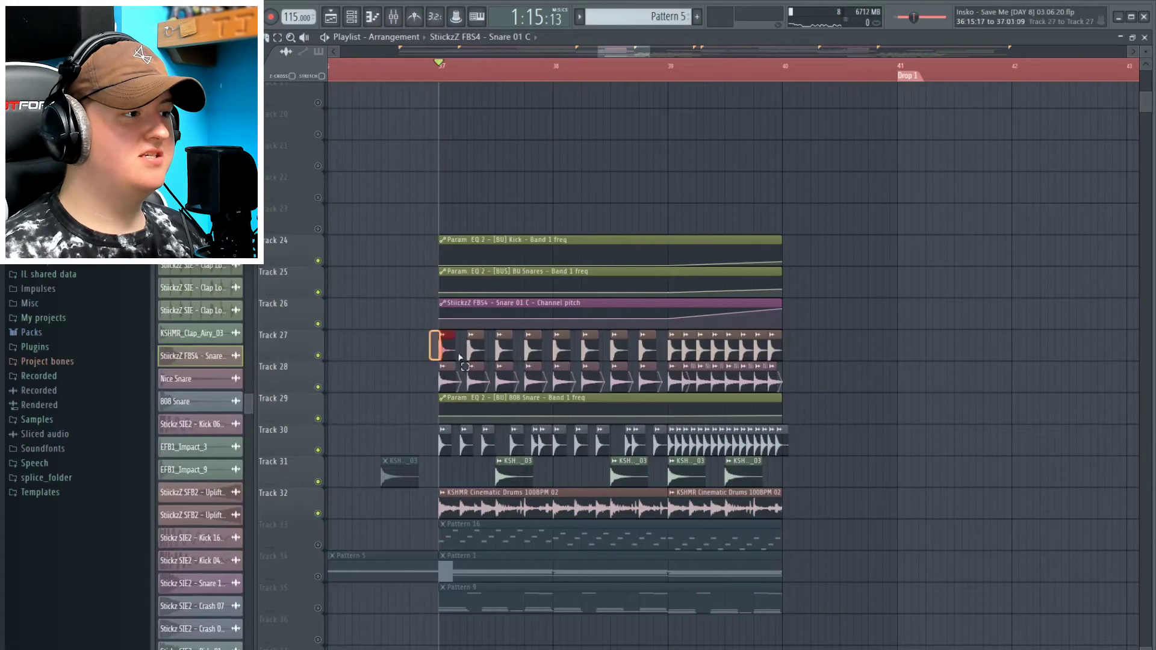
pyautogui.moveTo(459, 358); pyautogui.dragTo(840, 410)
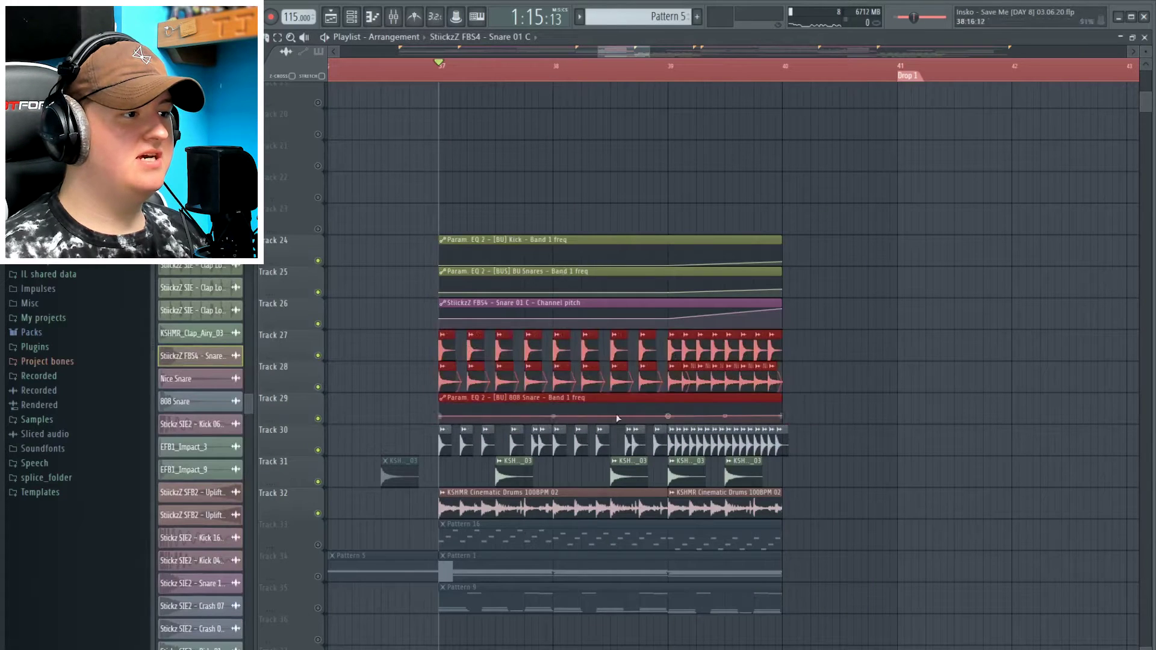
pyautogui.scroll(2, 518, 422)
pyautogui.moveTo(372, 445); pyautogui.dragTo(742, 469)
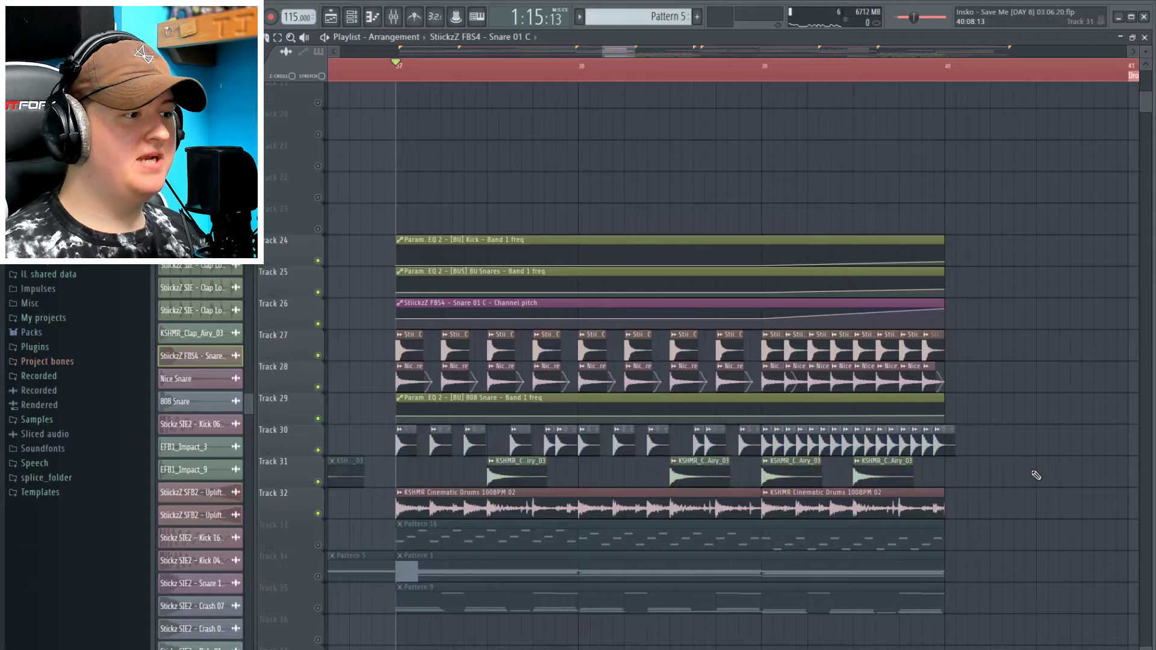
pyautogui.scroll(2, 449, 450)
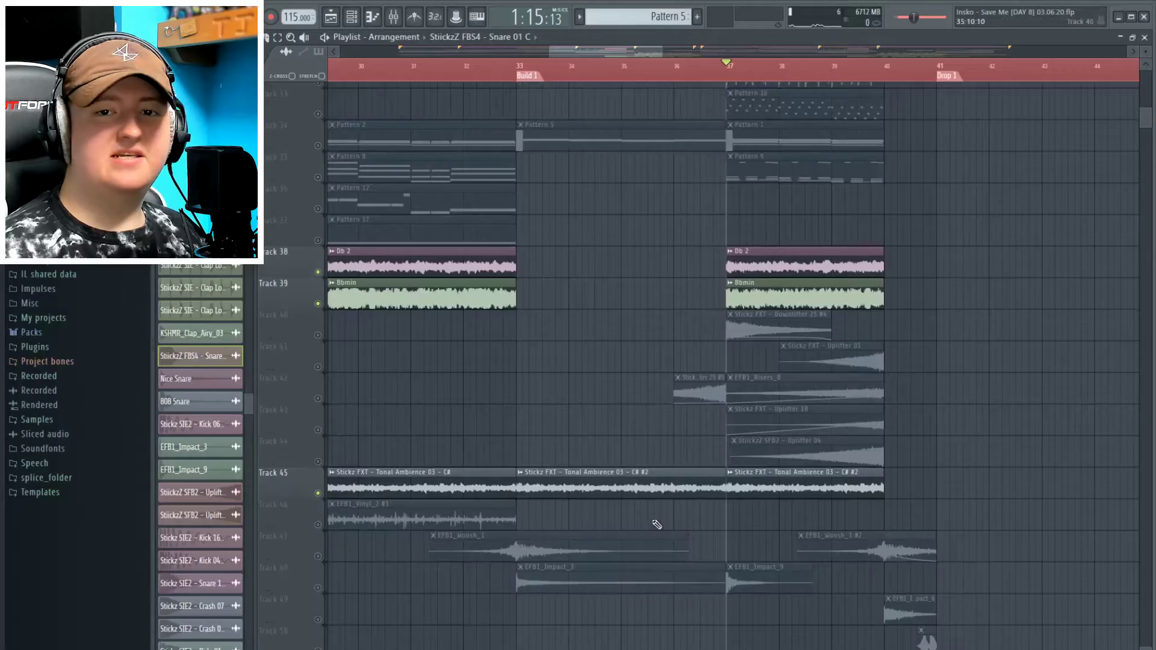
# Examine the Db 2 and Bbmin clips and the woosh and impact effects on Tracks 47 and 48 around Build 1
pyautogui.scroll(2, 935, 397)
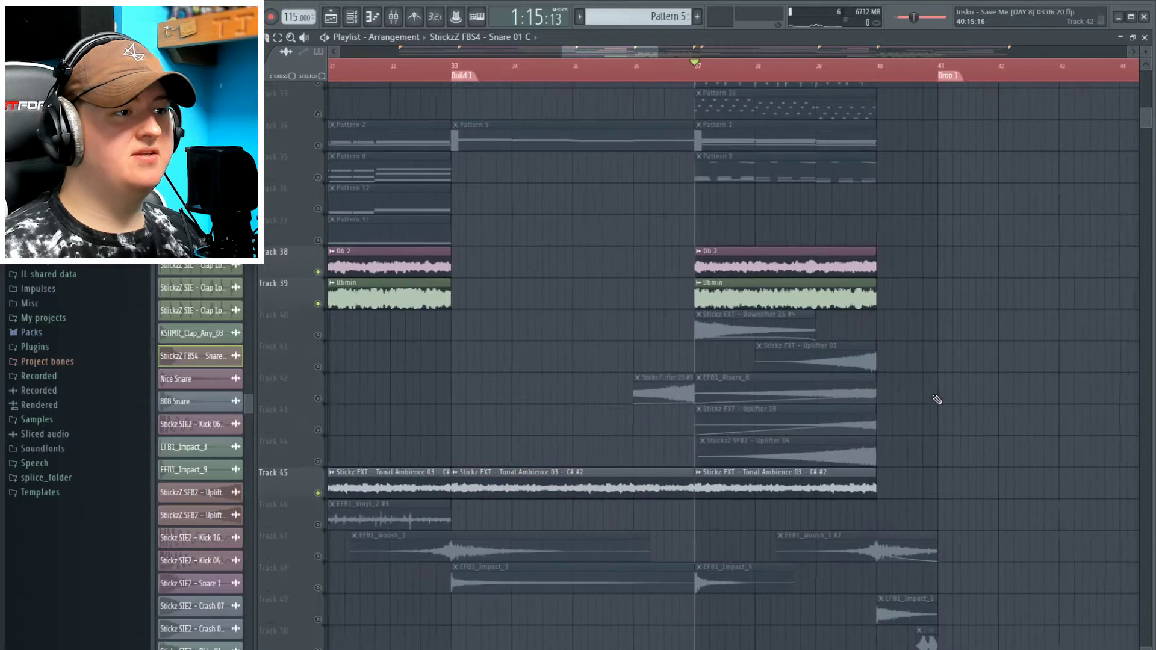
pyautogui.moveTo(902, 215); pyautogui.dragTo(841, 278)
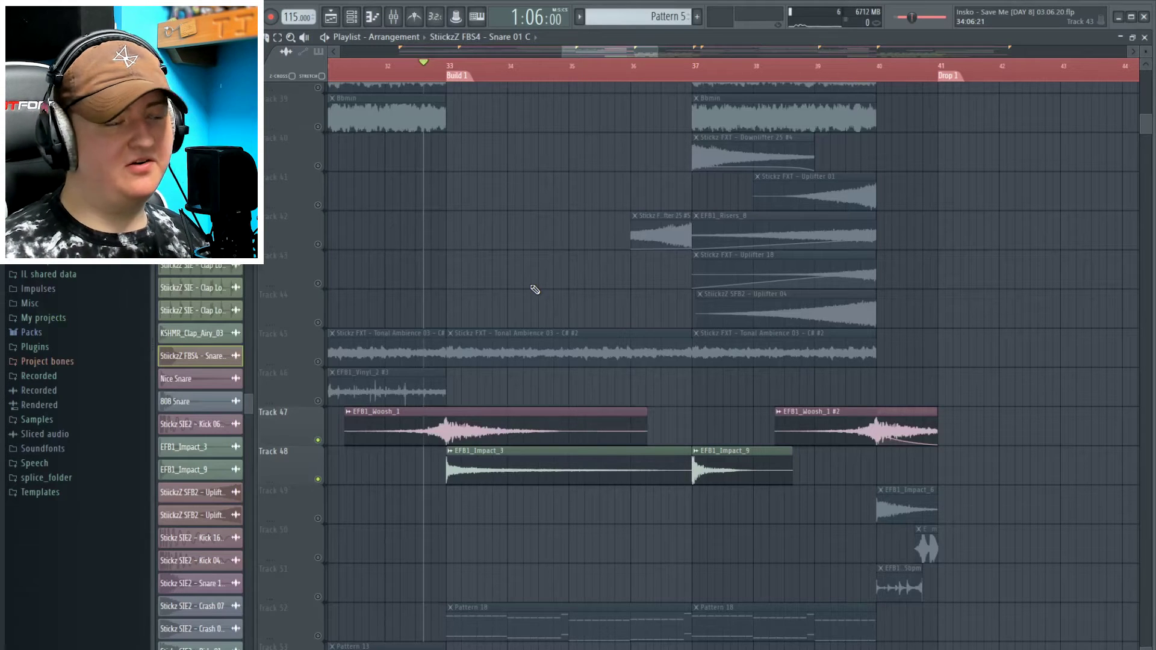
pyautogui.scroll(-3, 588, 292)
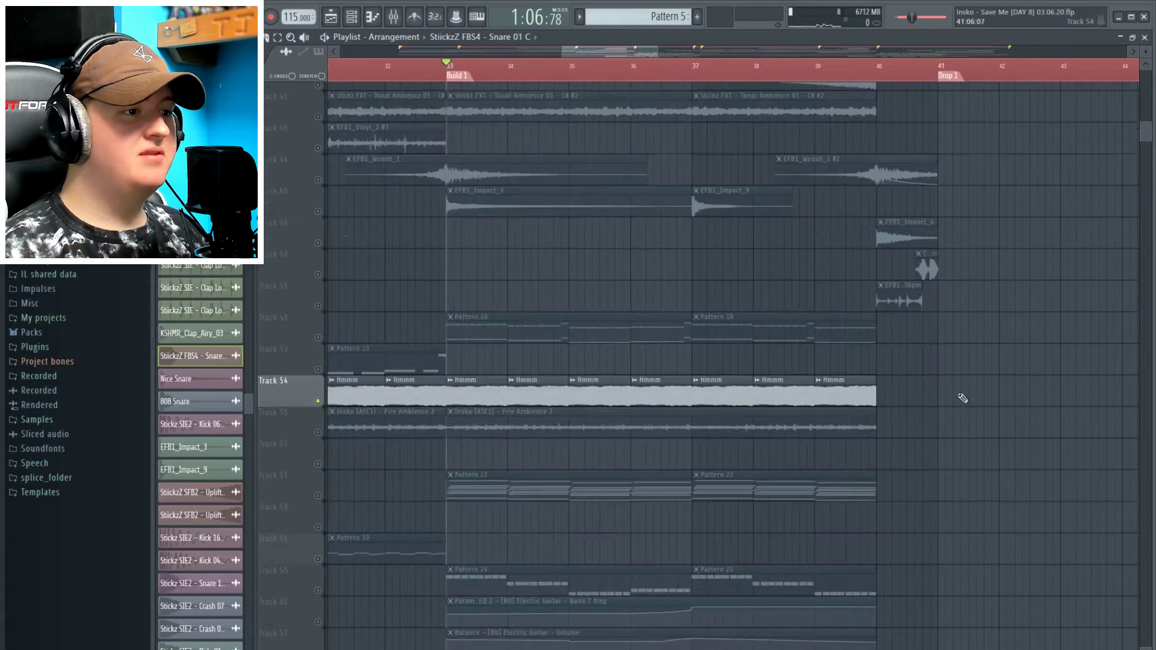
# Box-select the Hmmm clips on Track 54 and solo the Fire Ambience 2 clips on Track 55
pyautogui.moveTo(943, 395); pyautogui.dragTo(479, 402)
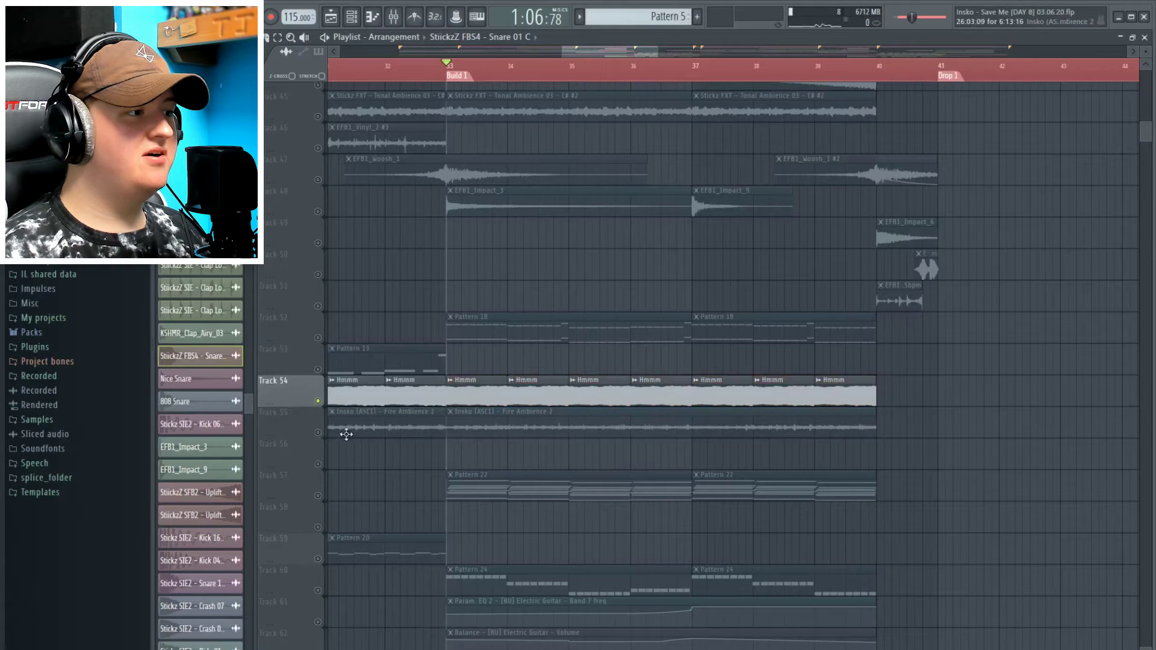
pyautogui.rightClick(318, 433)
pyautogui.moveTo(752, 434); pyautogui.dragTo(749, 434)
pyautogui.scroll(1, 799, 447)
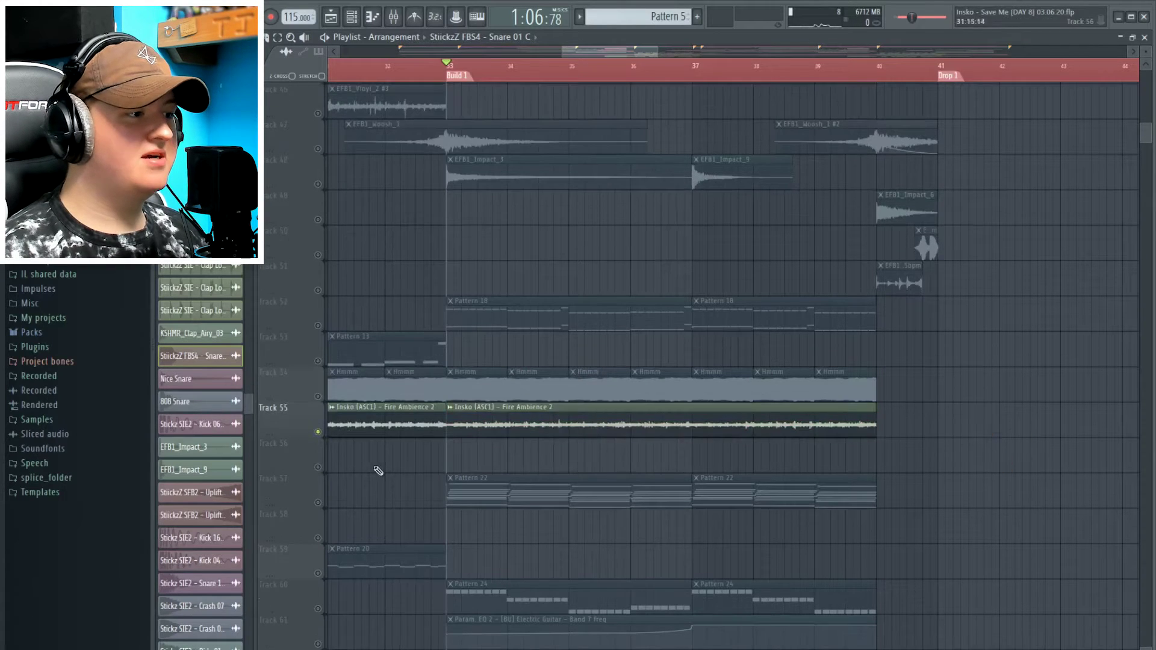
# Solo Track 57 with its Pattern 22 clips and audition the Build 1 layers through the Pattern 24 track
pyautogui.rightClick(318, 503)
pyautogui.scroll(-1, 511, 537)
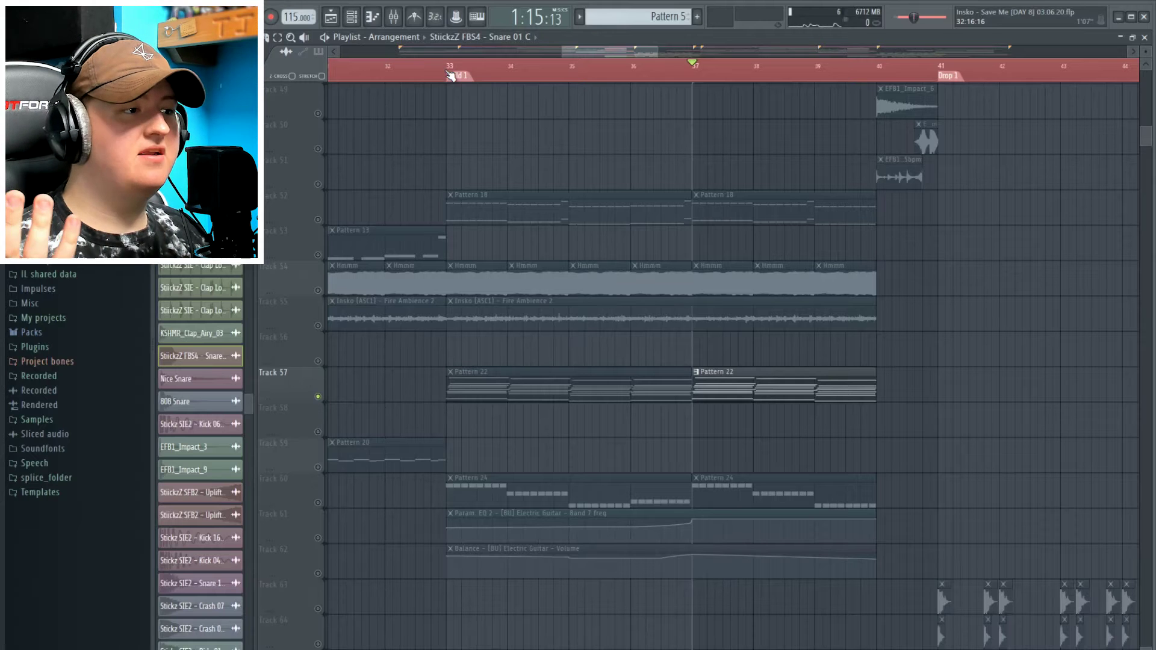
pyautogui.press('space')
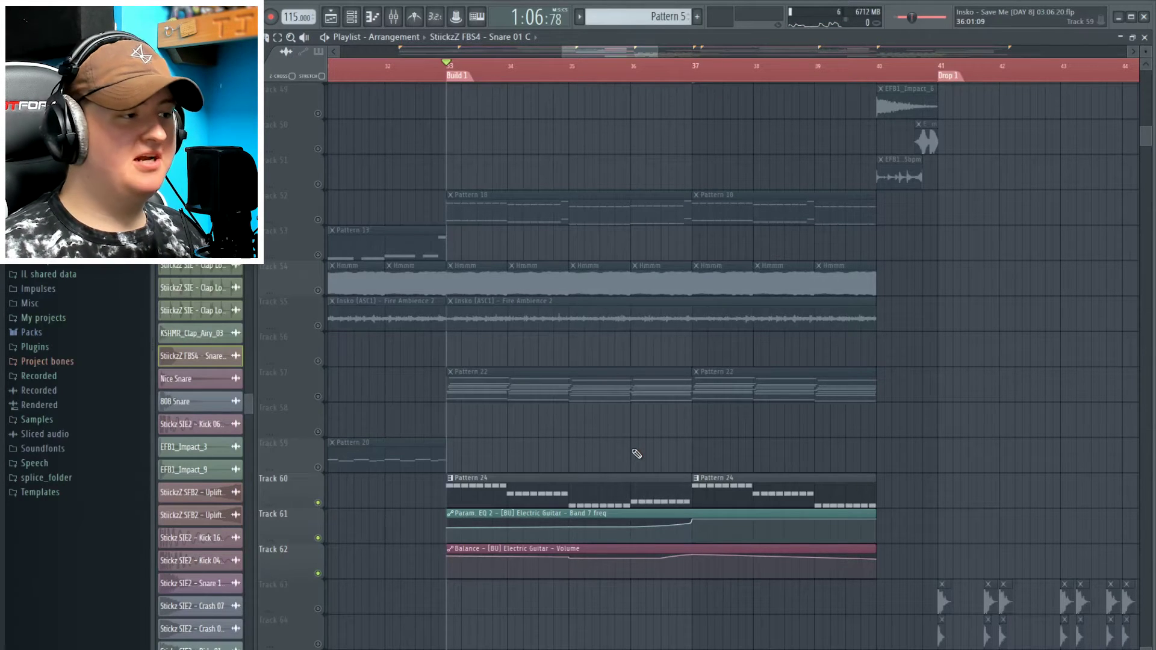
pyautogui.press('space')
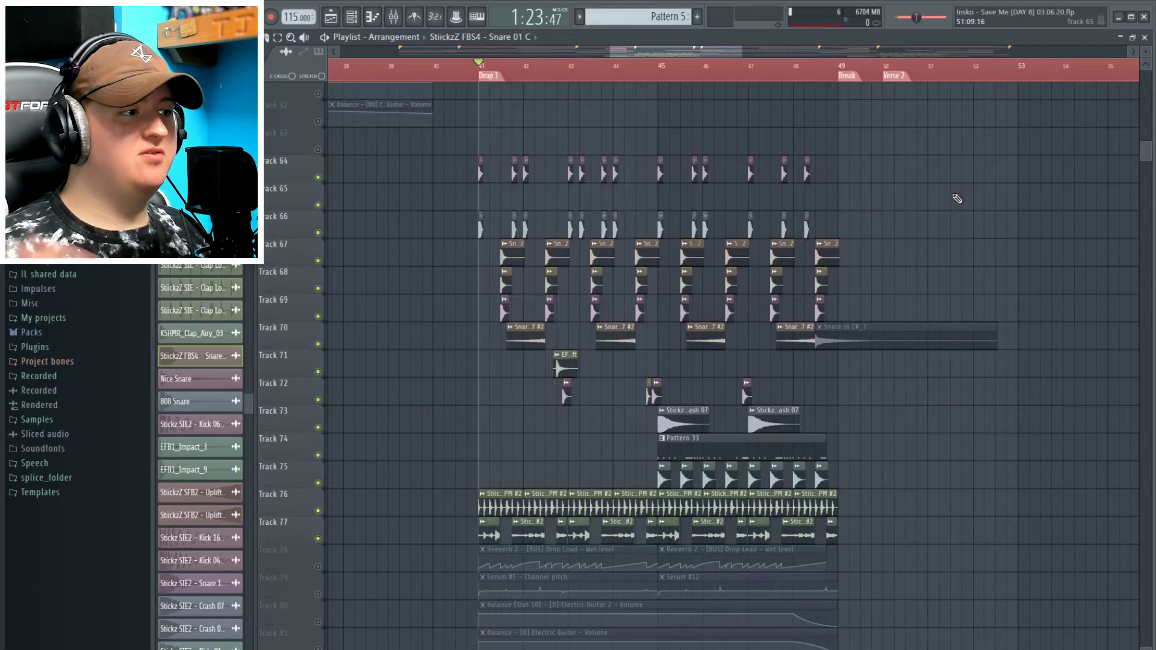
# Box-select the kick and snare clips on Tracks 64 to 67 in Drop 1 and clear the selection
pyautogui.moveTo(426, 127); pyautogui.dragTo(852, 253)
pyautogui.keyDown('ctrl'); pyautogui.click(892, 212); pyautogui.keyUp('ctrl')
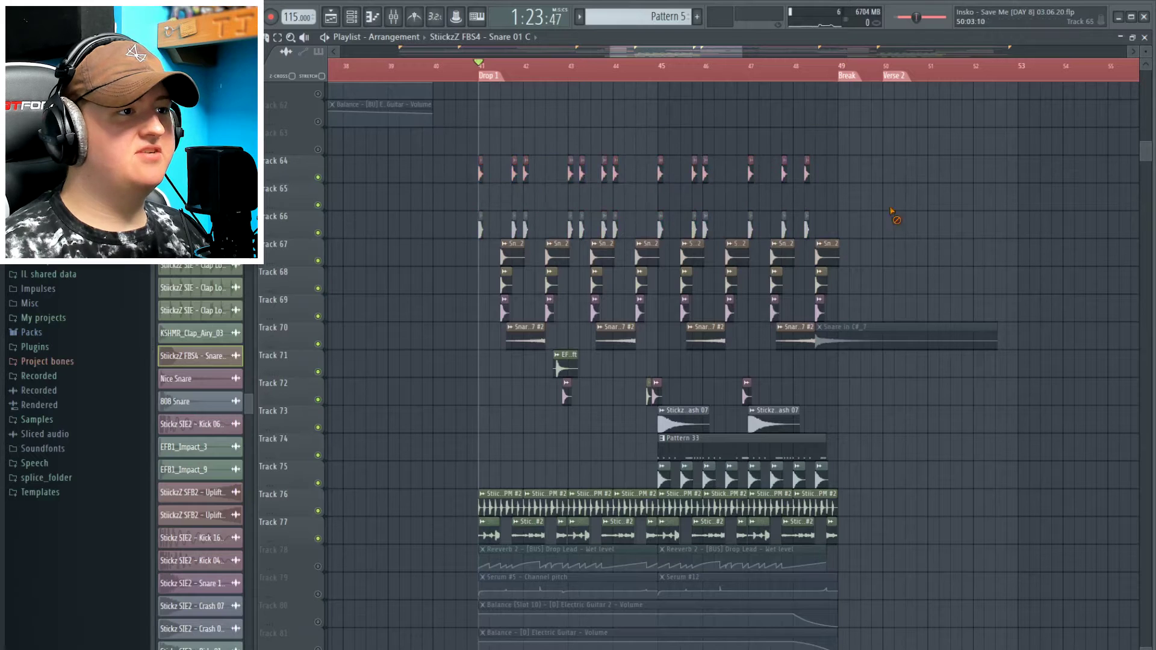
pyautogui.scroll(-1, 657, 193)
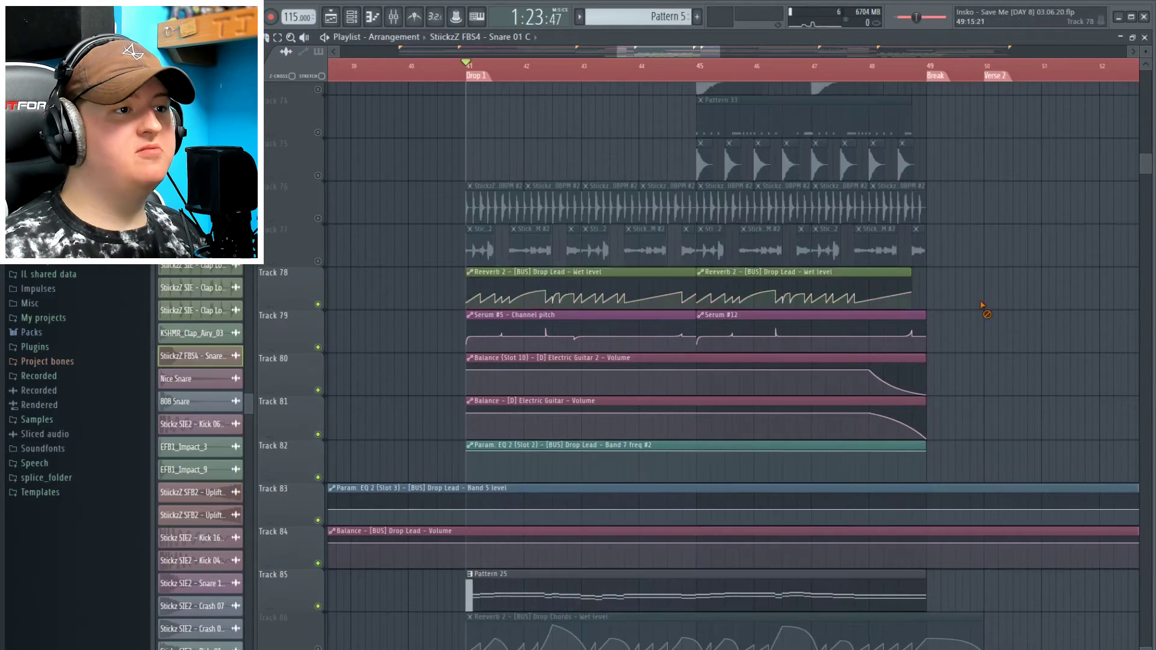
# Examine the Drop 1 lead automation clips on Tracks 78 to 84, marking the channel pitch and electric guitar volume curves
pyautogui.moveTo(933, 339); pyautogui.dragTo(625, 337)
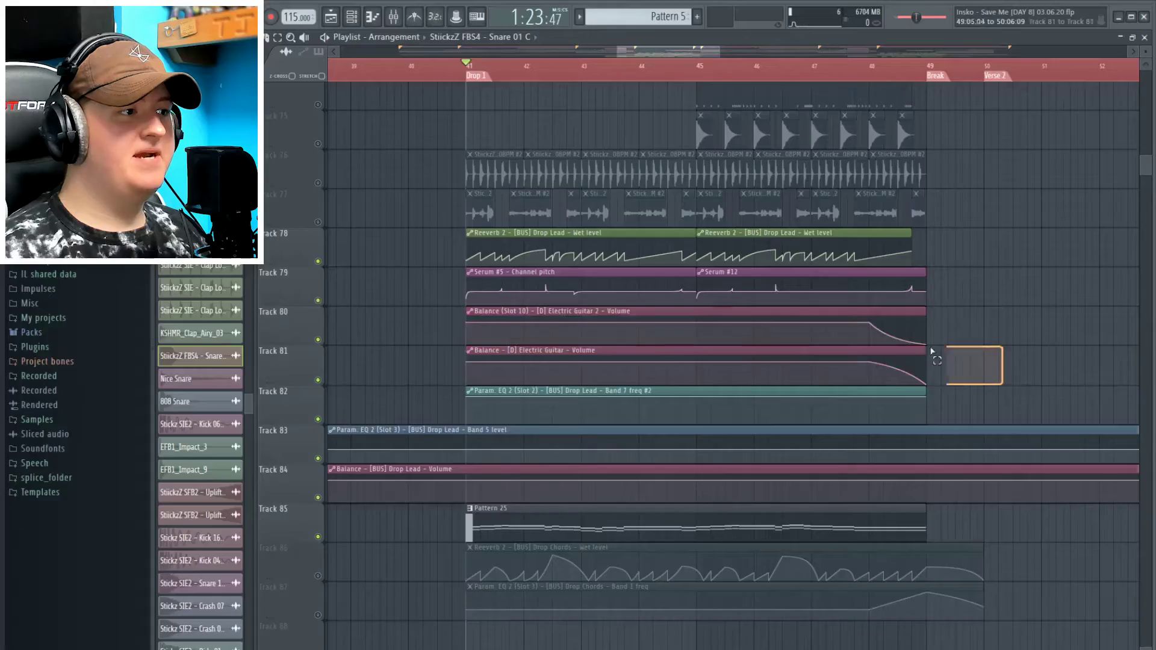
pyautogui.moveTo(928, 343); pyautogui.dragTo(801, 309)
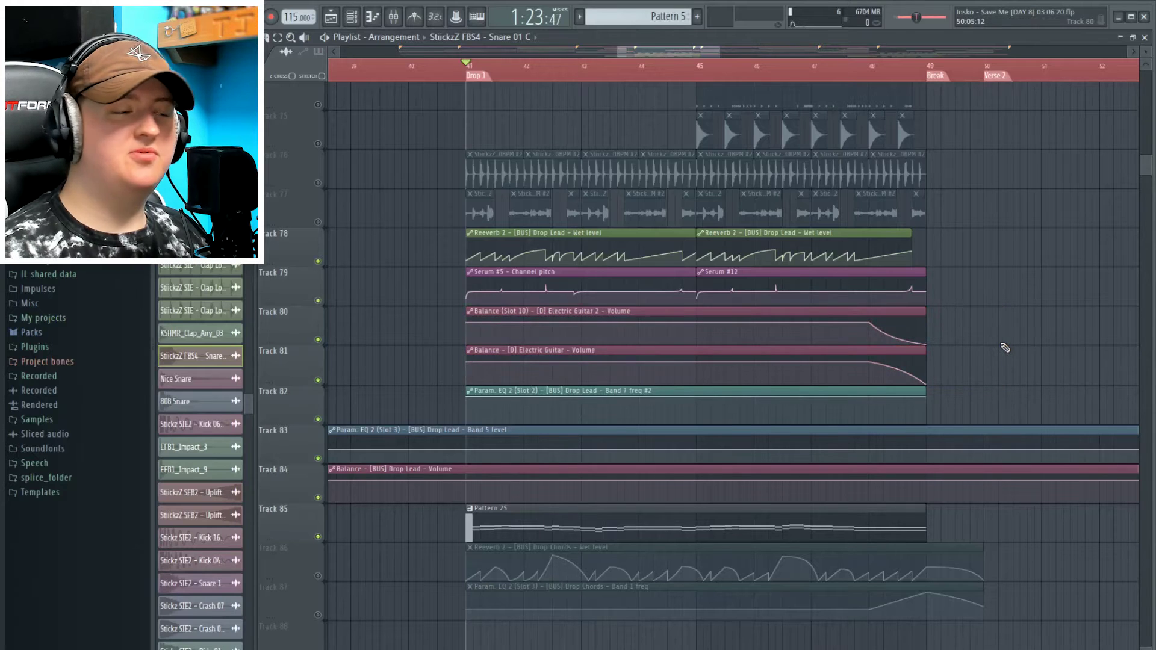
pyautogui.scroll(1, 384, 416)
pyautogui.moveTo(971, 396)
pyautogui.mouseDown()
pyautogui.moveTo(594, 400)
pyautogui.moveTo(970, 396)
pyautogui.mouseUp()
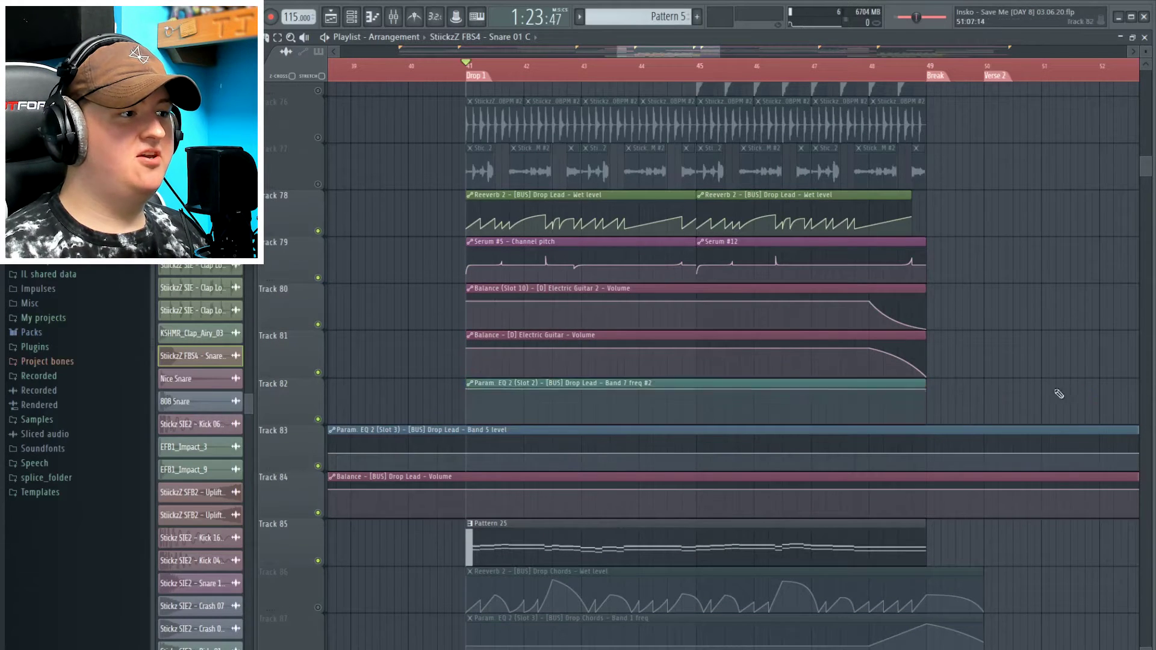
pyautogui.scroll(-1, 1004, 386)
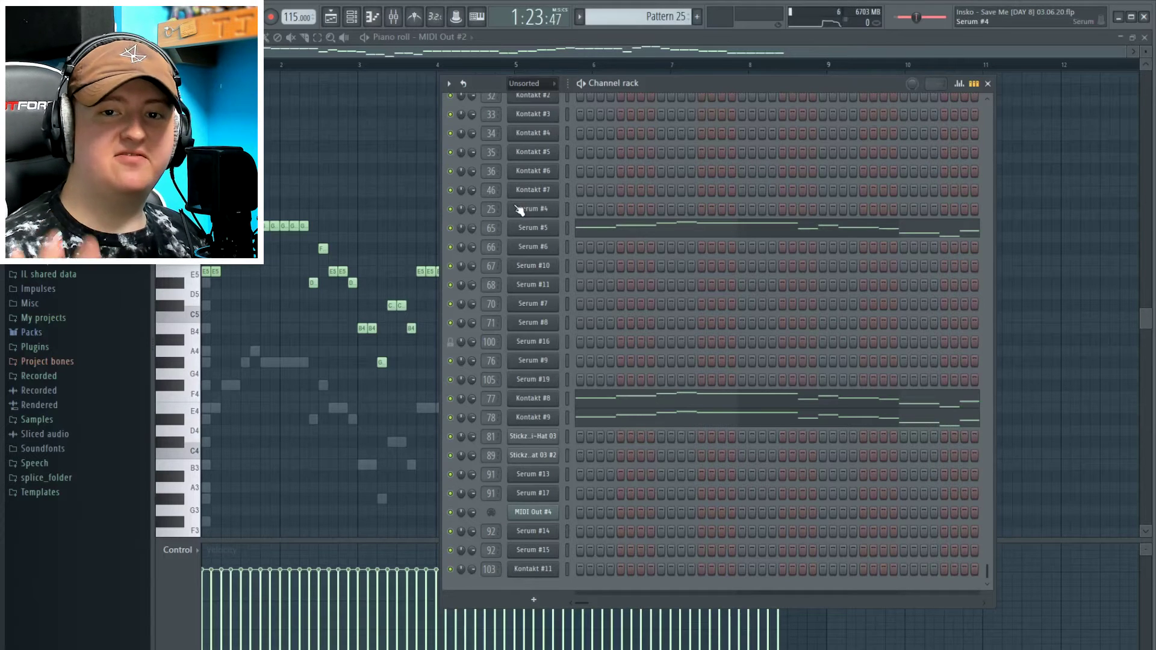
# Open the mixer to inspect the effect chain on the [D] Electric Guitar insert
pyautogui.press('F9')
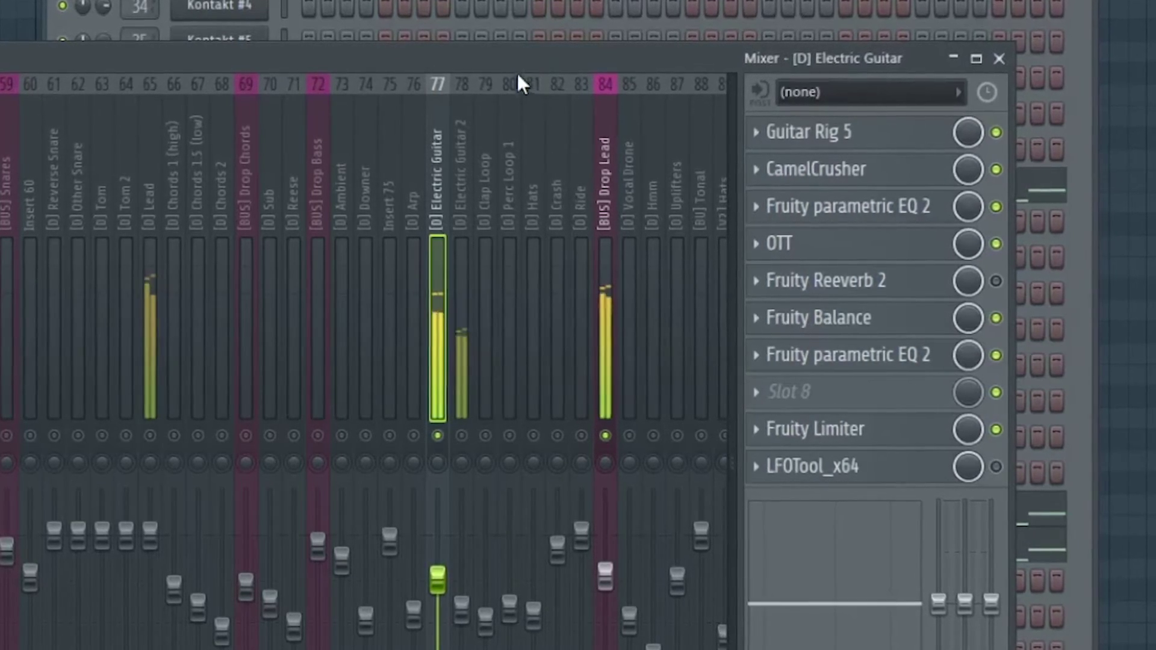
# Select the [D] Electric Guitar 2 insert in the mixer to inspect its effect chain
pyautogui.click(461, 88)
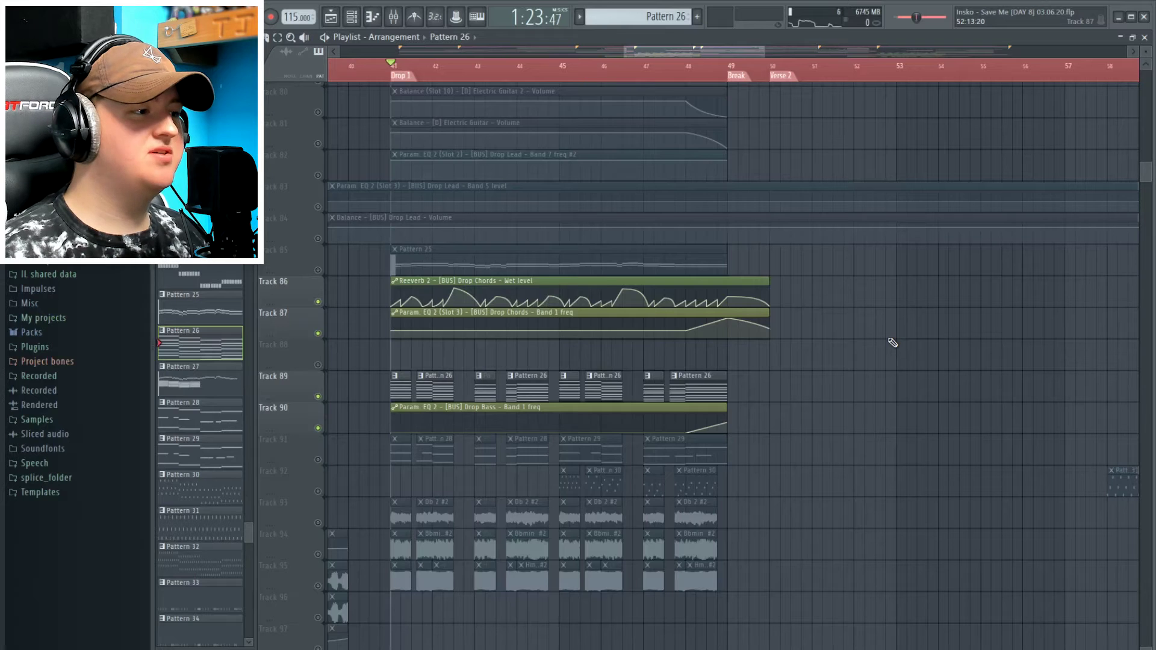
# Audition the soloed Drop 1 chords (Pattern 26) on Track 89, followed by Patterns 28 and 29 on Track 91
pyautogui.keyDown('alt'); pyautogui.scroll(2, 895, 362); pyautogui.keyUp('alt')
pyautogui.press('space')
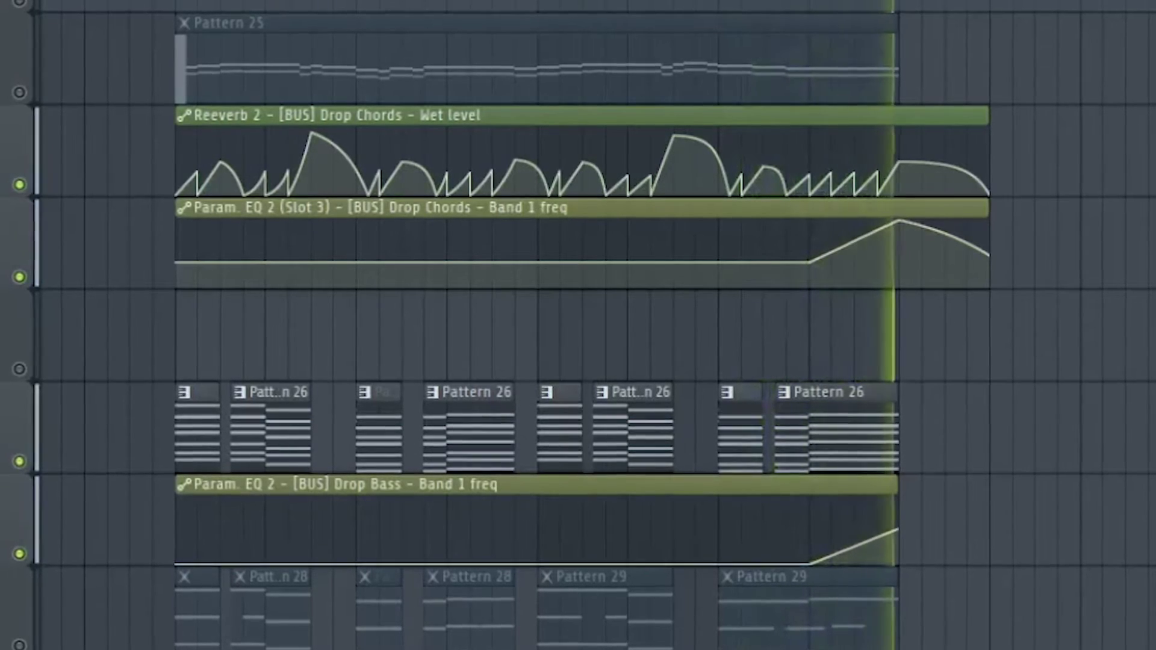
pyautogui.press('space')
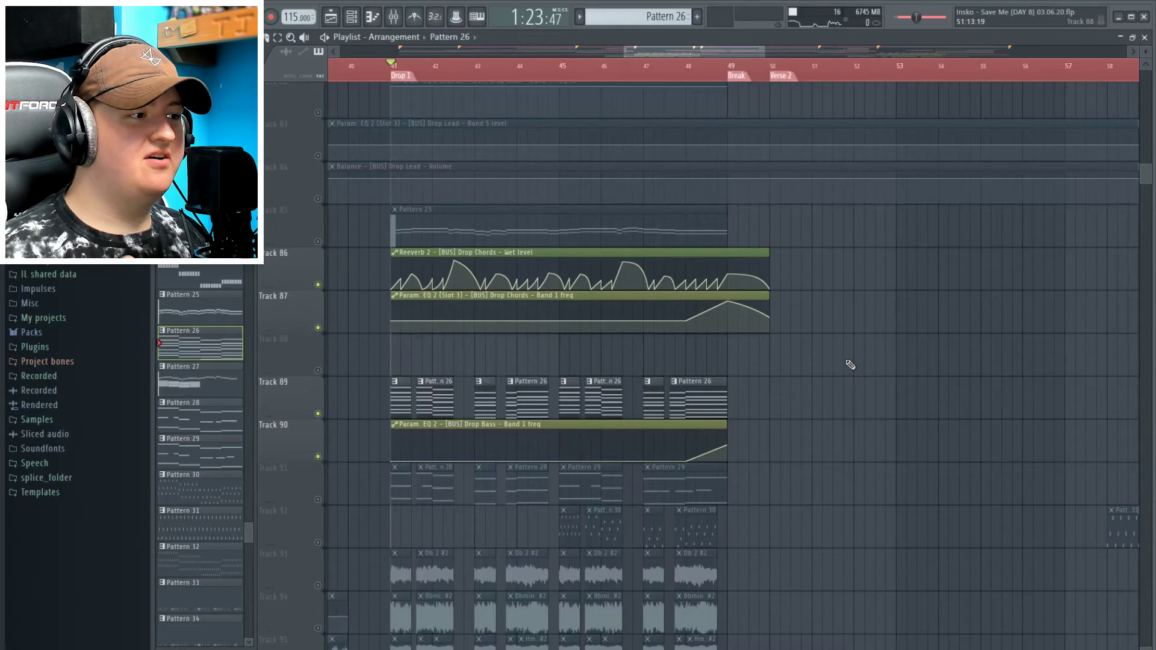
pyautogui.scroll(-1, 716, 356)
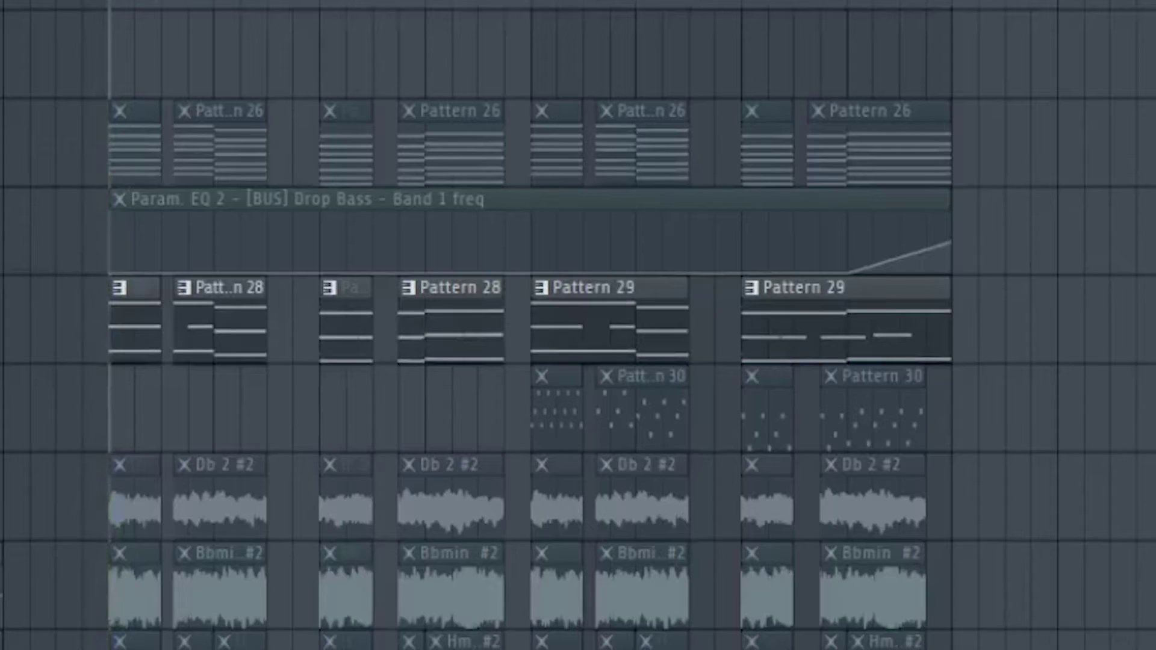
pyautogui.press('space')
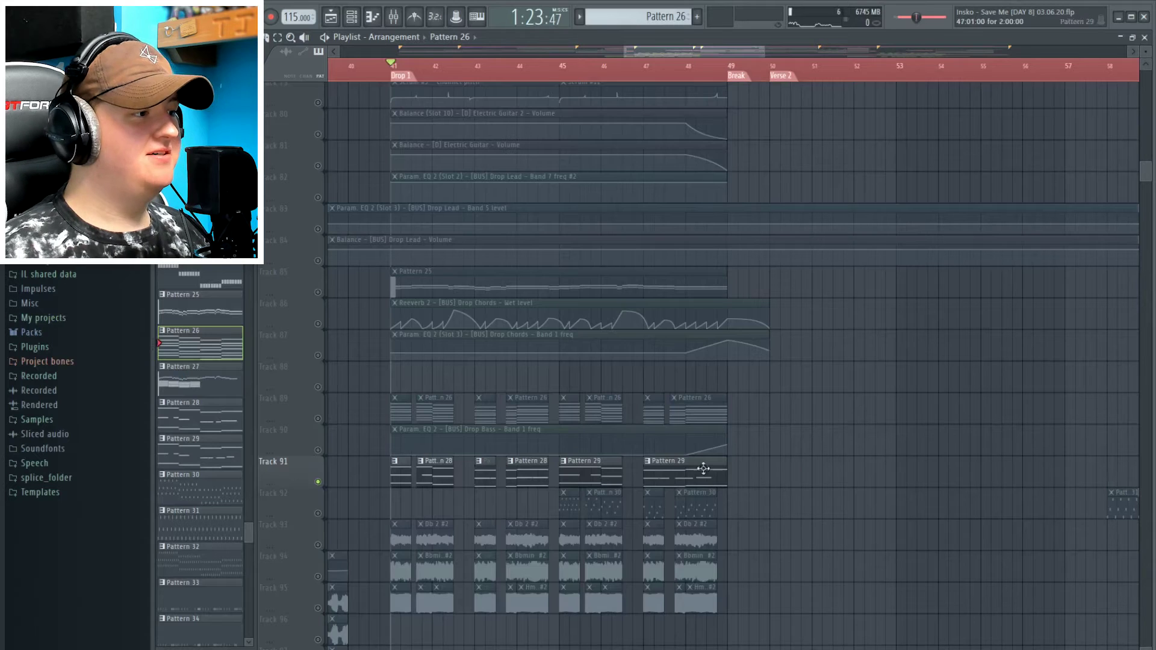
# Mark and audition the soloed Voice Drone 10 120 BPM clips on Track 103 across Drop 1
pyautogui.moveTo(377, 364); pyautogui.dragTo(1005, 432)
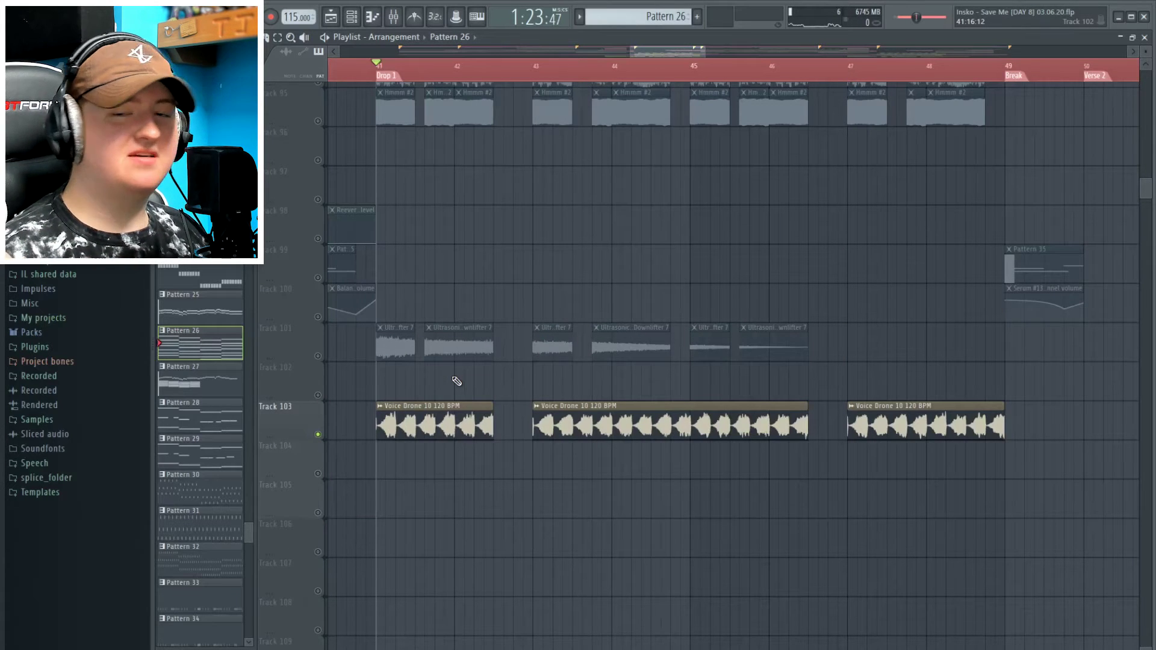
pyautogui.press('space')
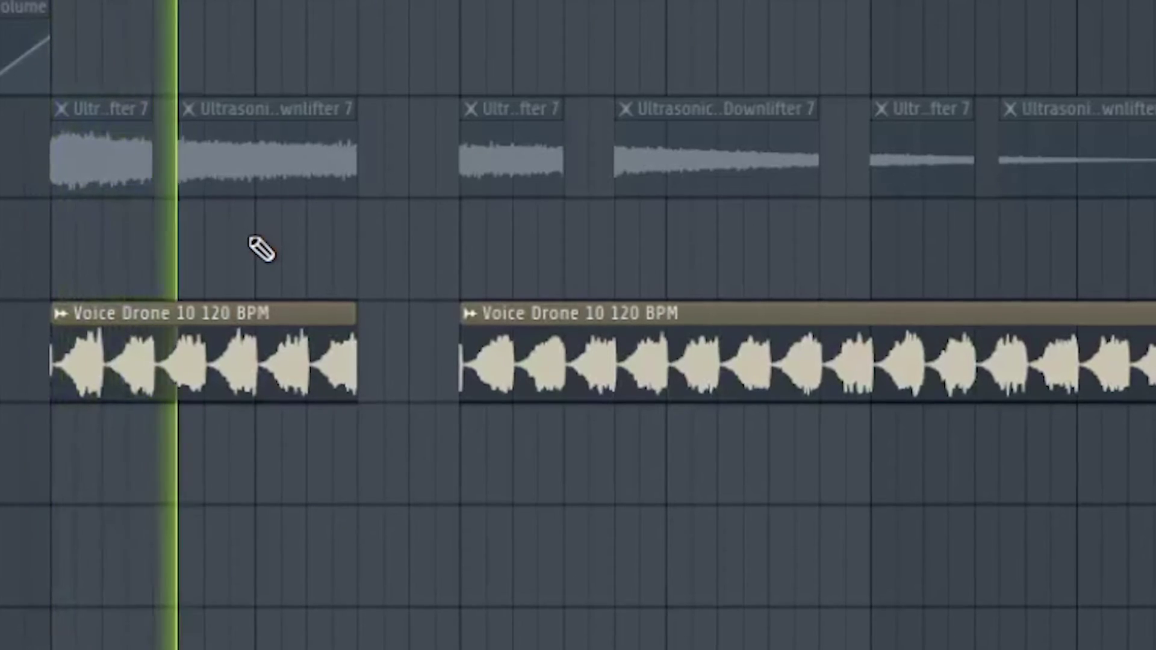
pyautogui.press('space')
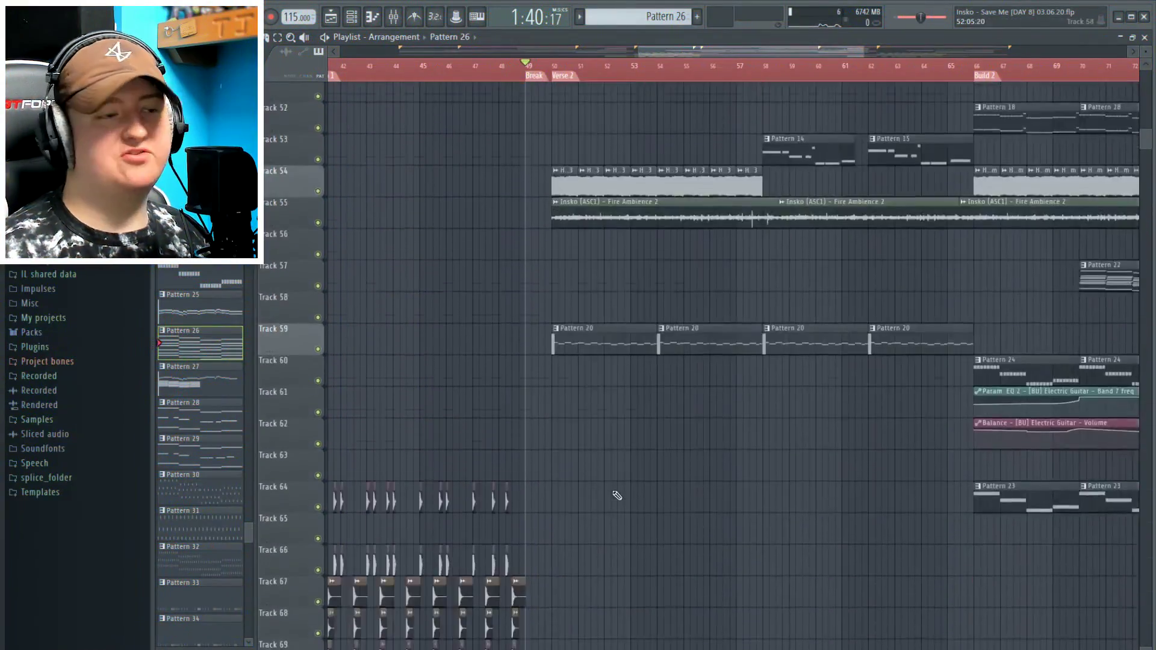
# Examine the Break's Pattern 35 and Serum #13 channel volume clips, along with the Verse 2 clips on Tracks 8 to 24
pyautogui.scroll(-7, 617, 497)
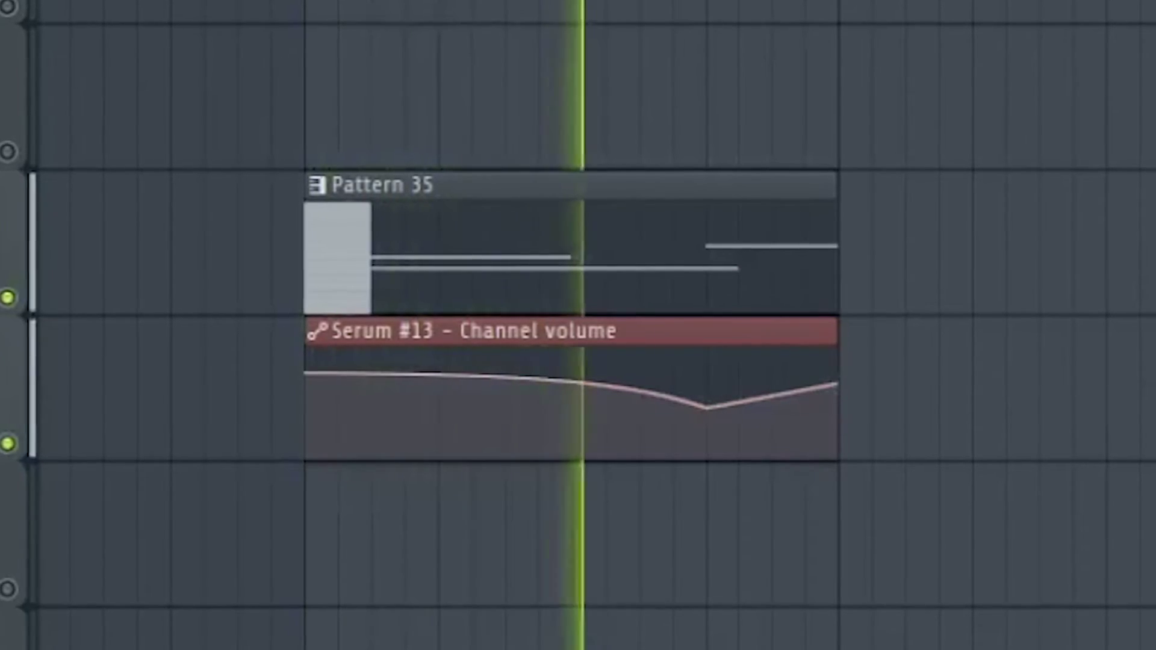
pyautogui.scroll(-4, 649, 378)
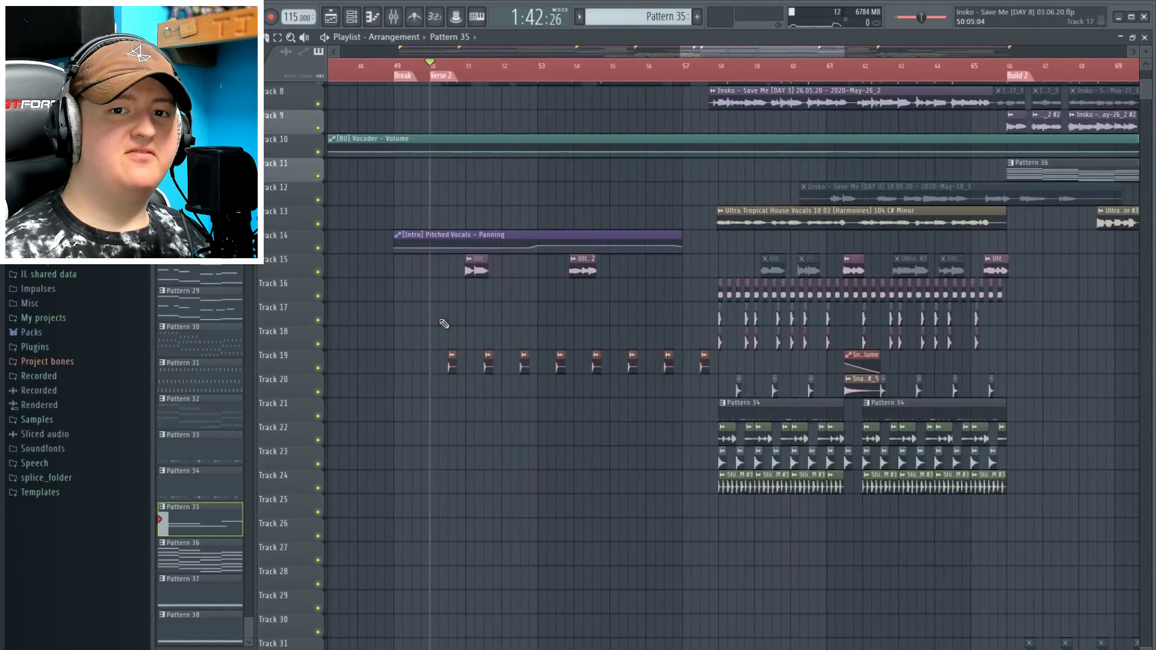
pyautogui.scroll(-3, 470, 362)
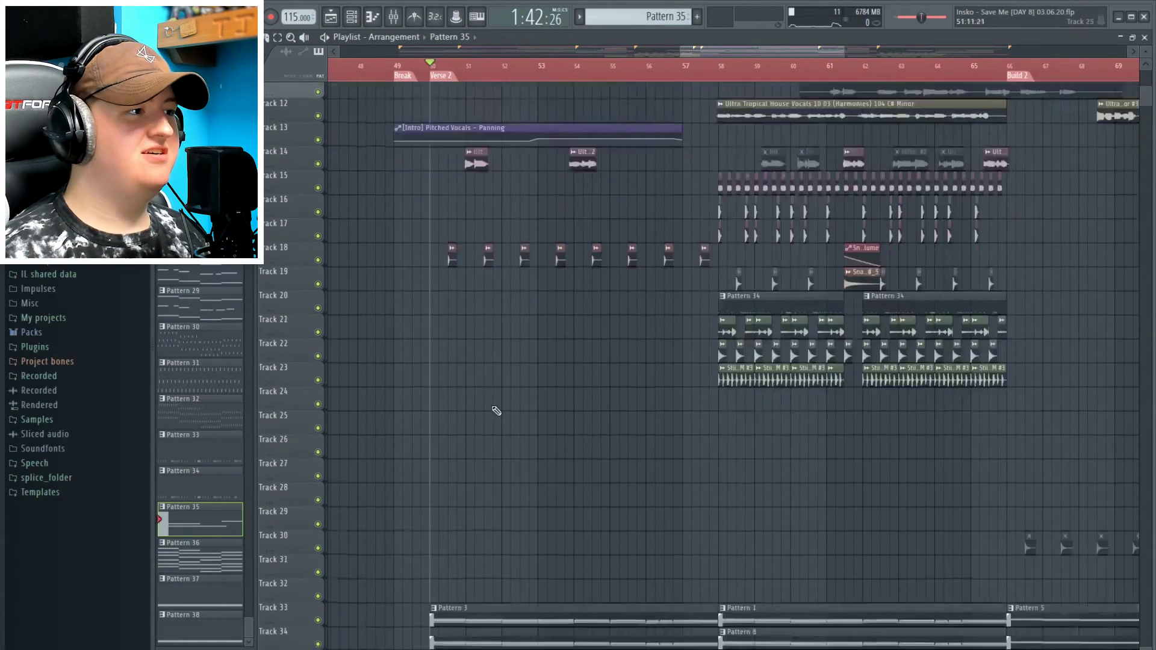
pyautogui.scroll(2, 602, 331)
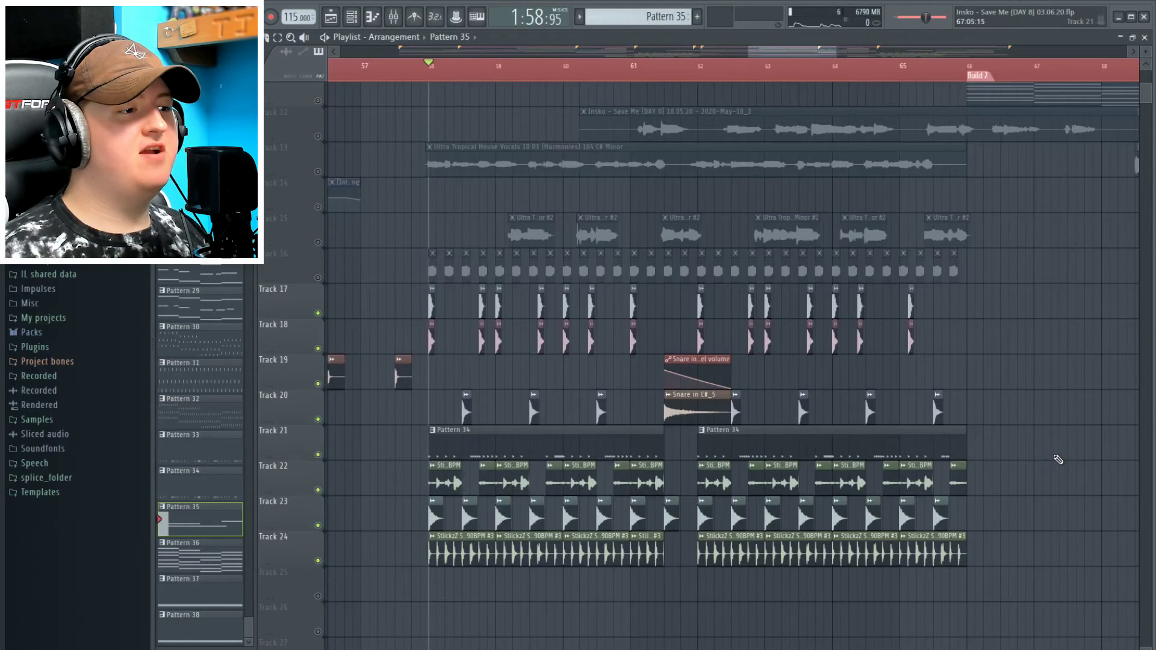
# Move the playhead to the Snare in C#_5 clip in Verse 2 and review the Verse 2 and Build 2 tracks
pyautogui.click(665, 75)
pyautogui.scroll(3, 776, 445)
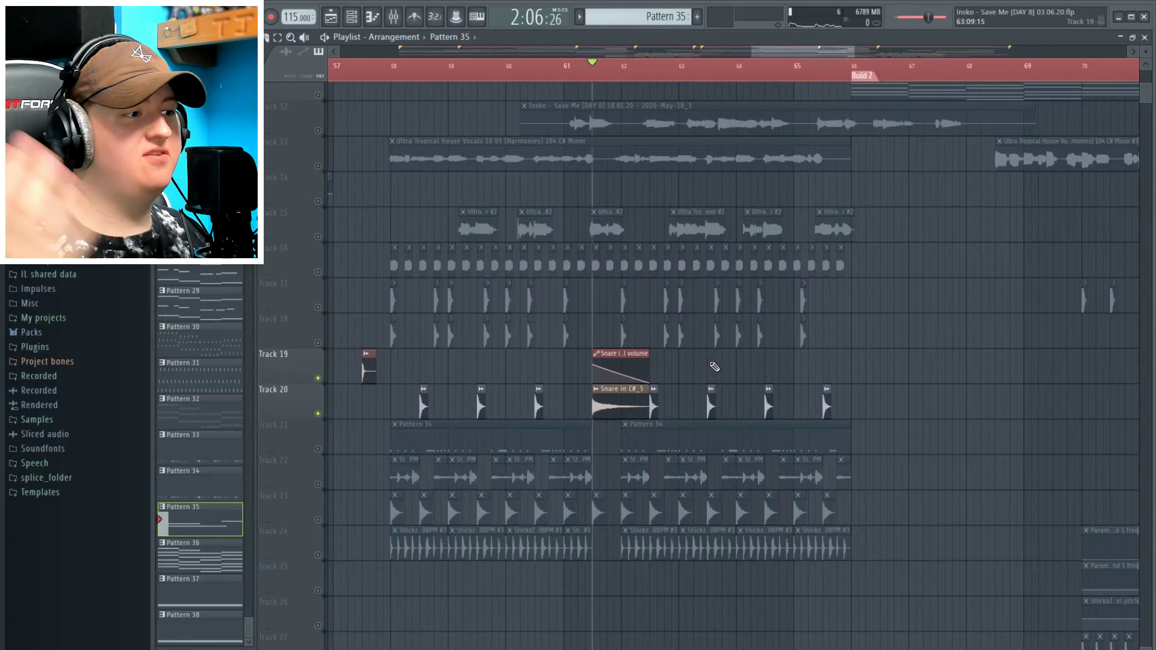
pyautogui.scroll(-8, 714, 367)
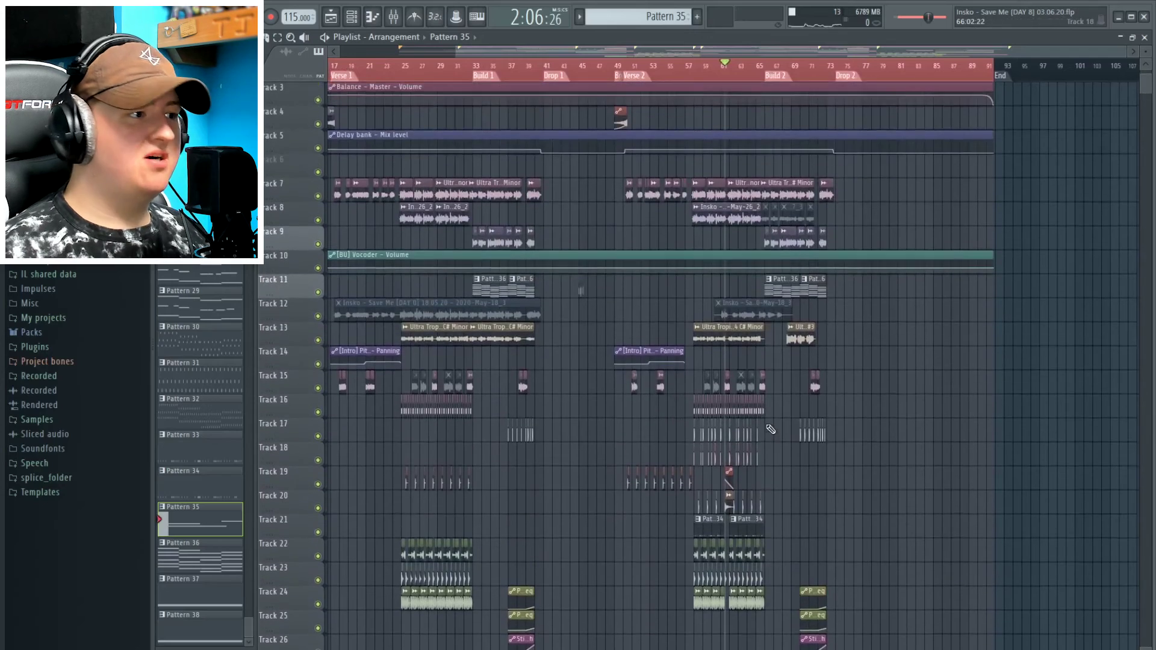
pyautogui.scroll(-5, 762, 432)
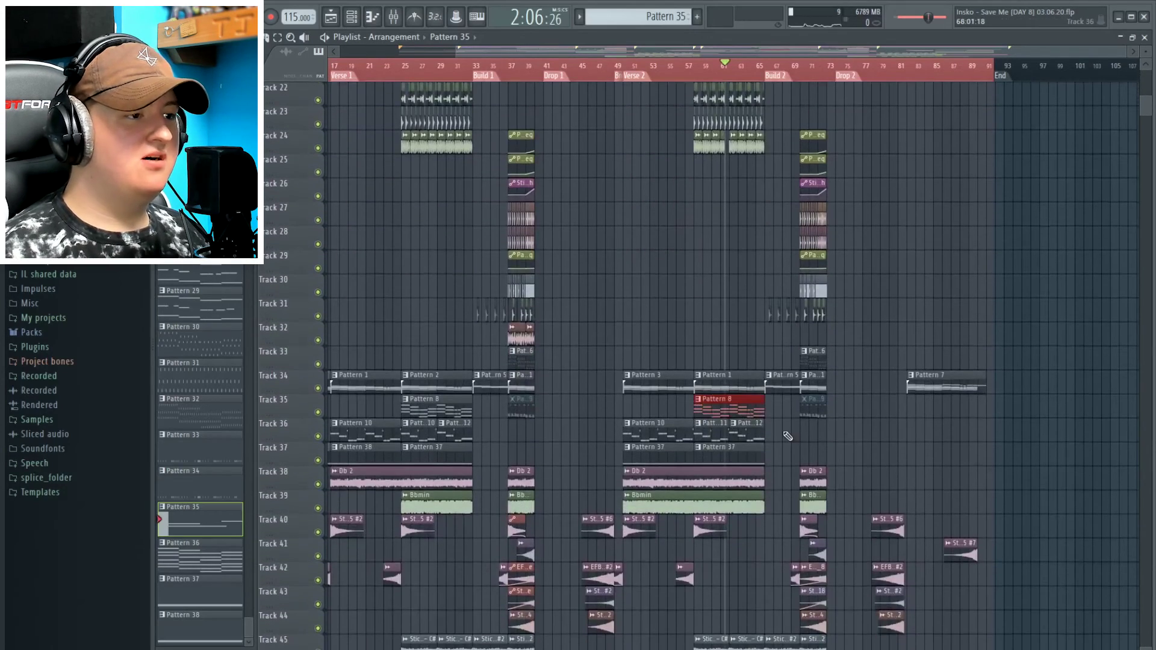
pyautogui.scroll(-4, 770, 460)
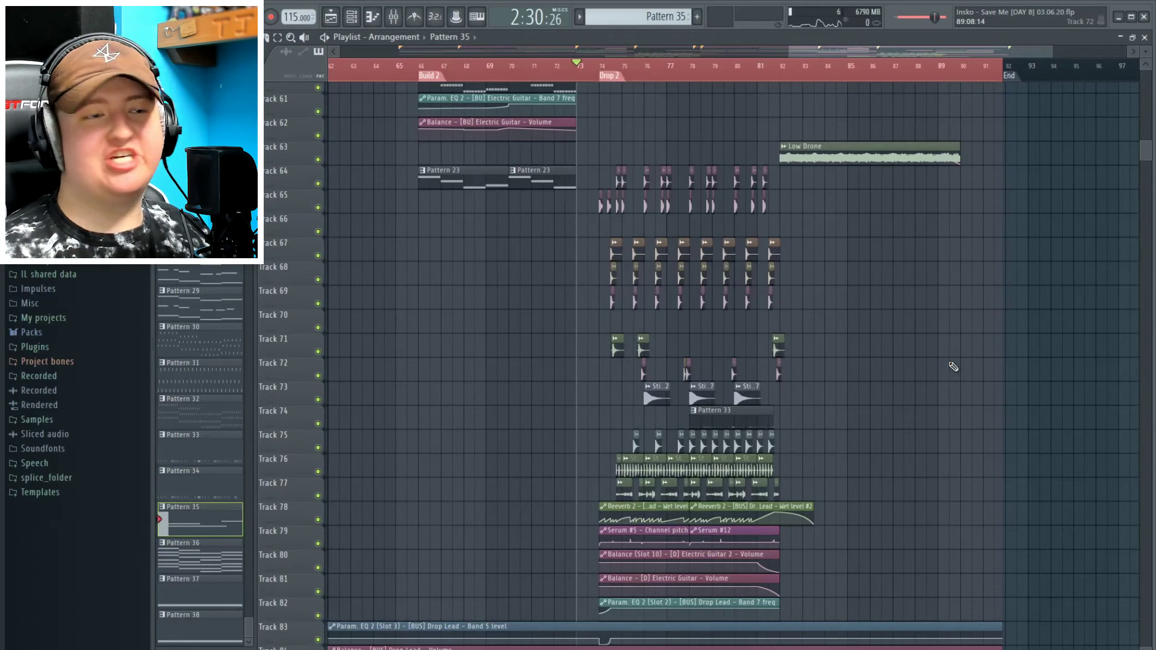
# Move the playhead to the start of Drop 1 and compare its layers with the Drop 2 clips
pyautogui.click(555, 75)
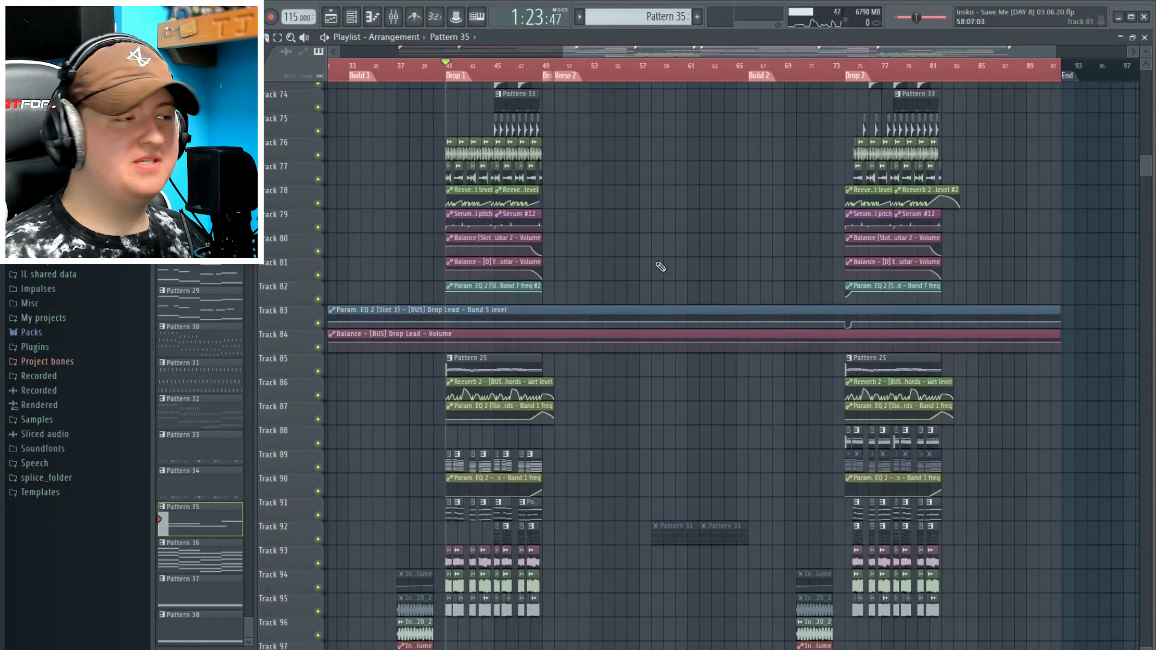
pyautogui.press('space')
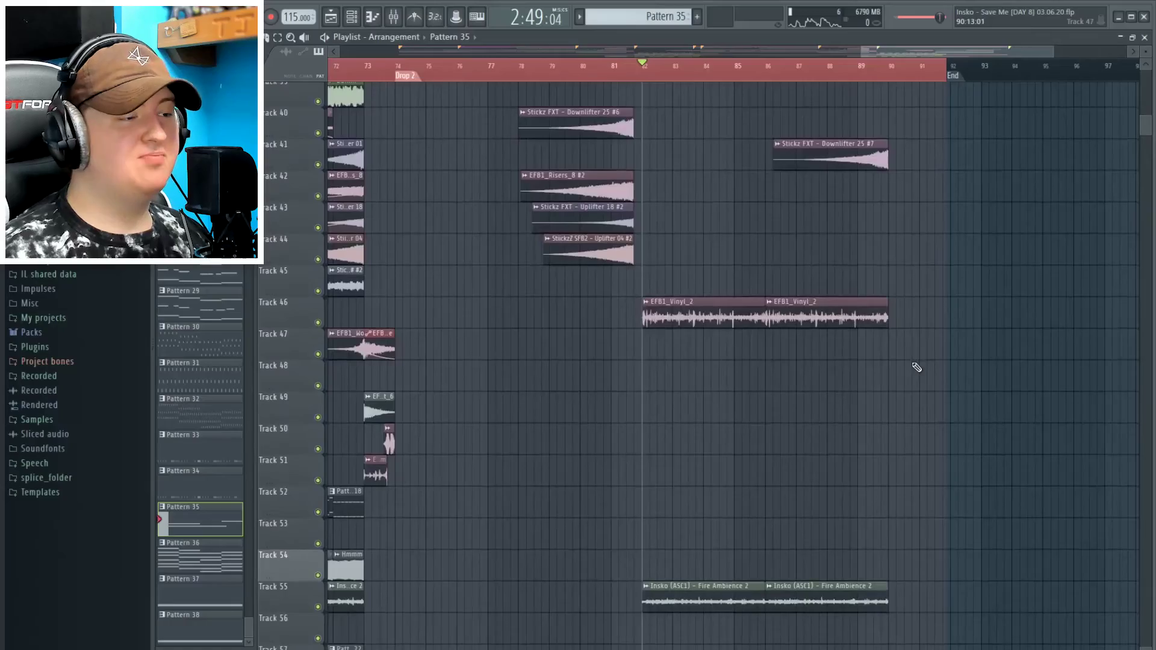
# Examine the outro's EFB1_Vinyl_2, Fire Ambience 2, Rain, Pattern 21 and Low Drone clips after Drop 2
pyautogui.hscroll(2, 919, 368)
pyautogui.scroll(2, 920, 368)
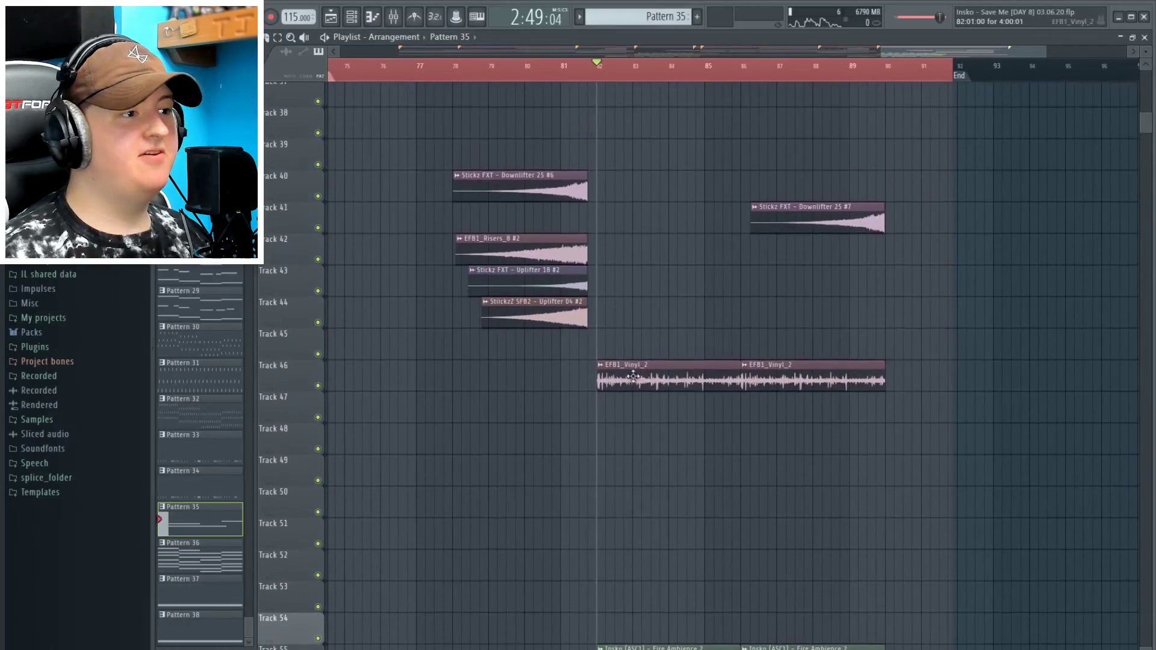
pyautogui.click(860, 360)
pyautogui.scroll(-5, 675, 281)
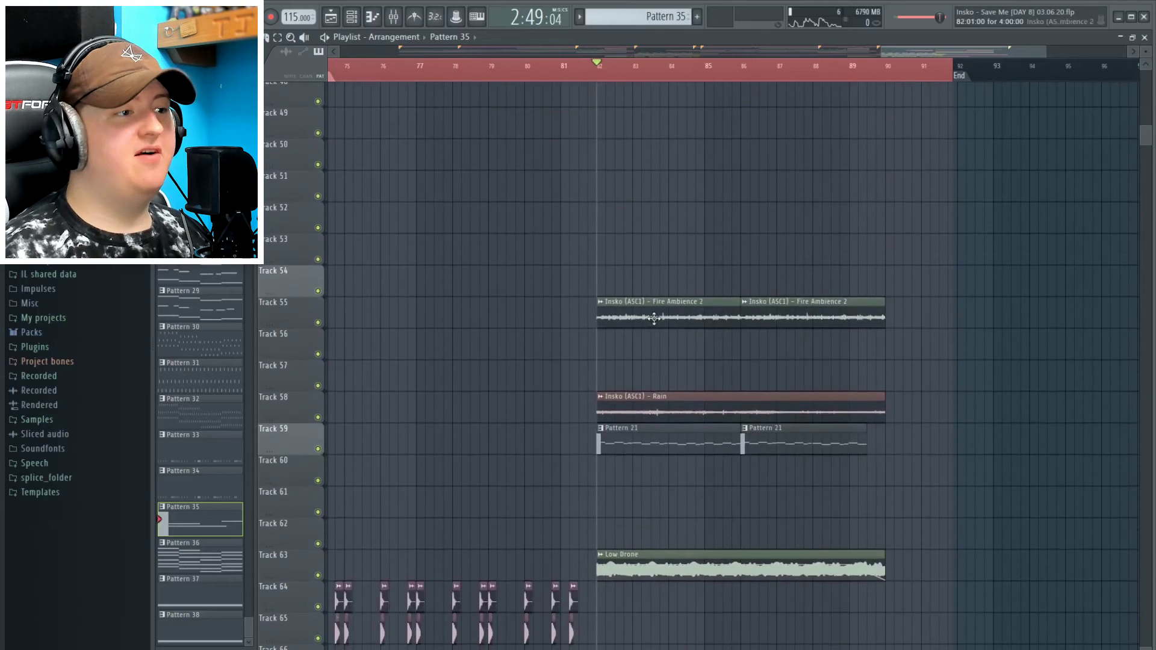
pyautogui.scroll(2, 948, 329)
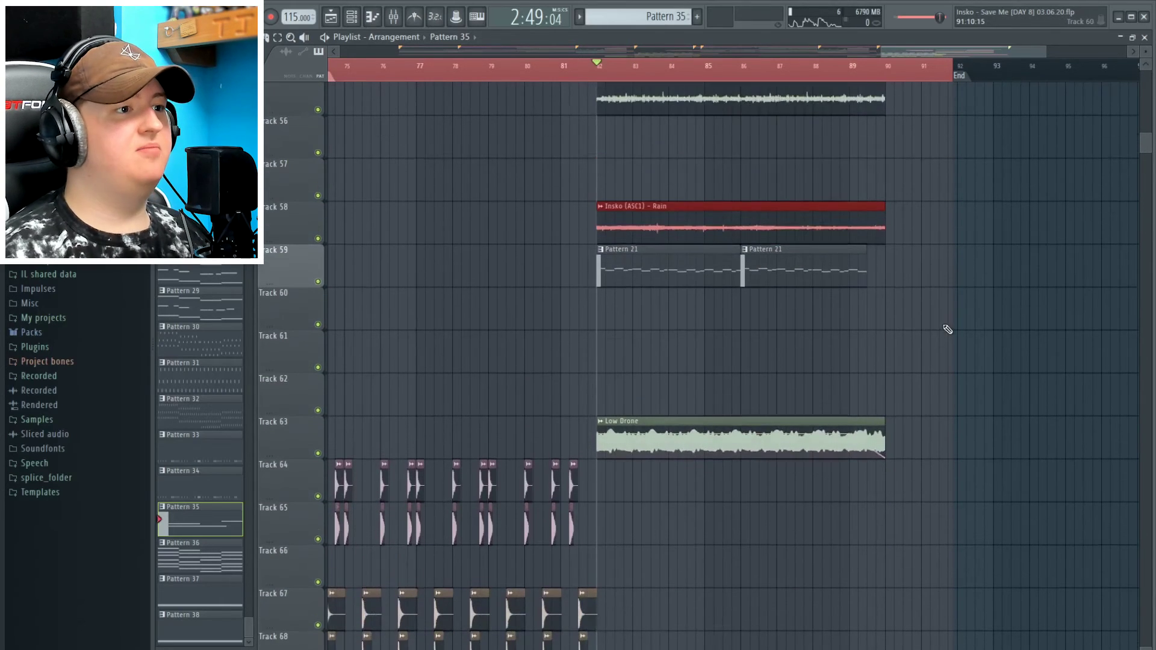
pyautogui.scroll(2, 847, 322)
# Solo Track 59 to audition the outro's Pattern 21 clips, and audition the Low Drone on Track 63
pyautogui.rightClick(319, 281)
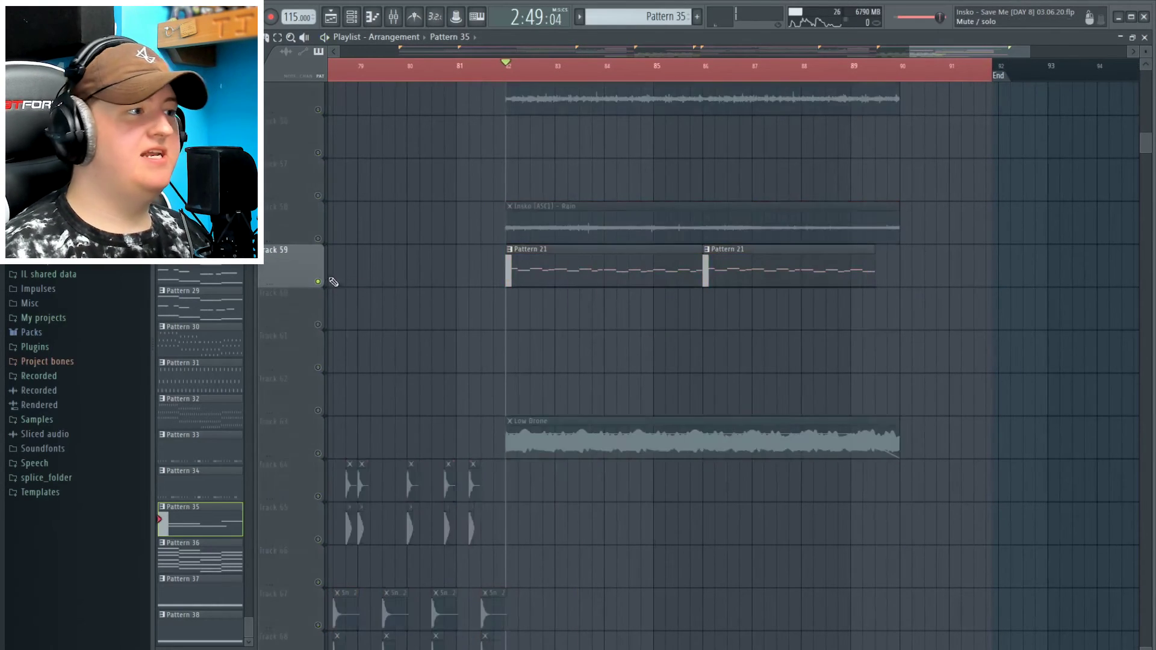
pyautogui.press('space')
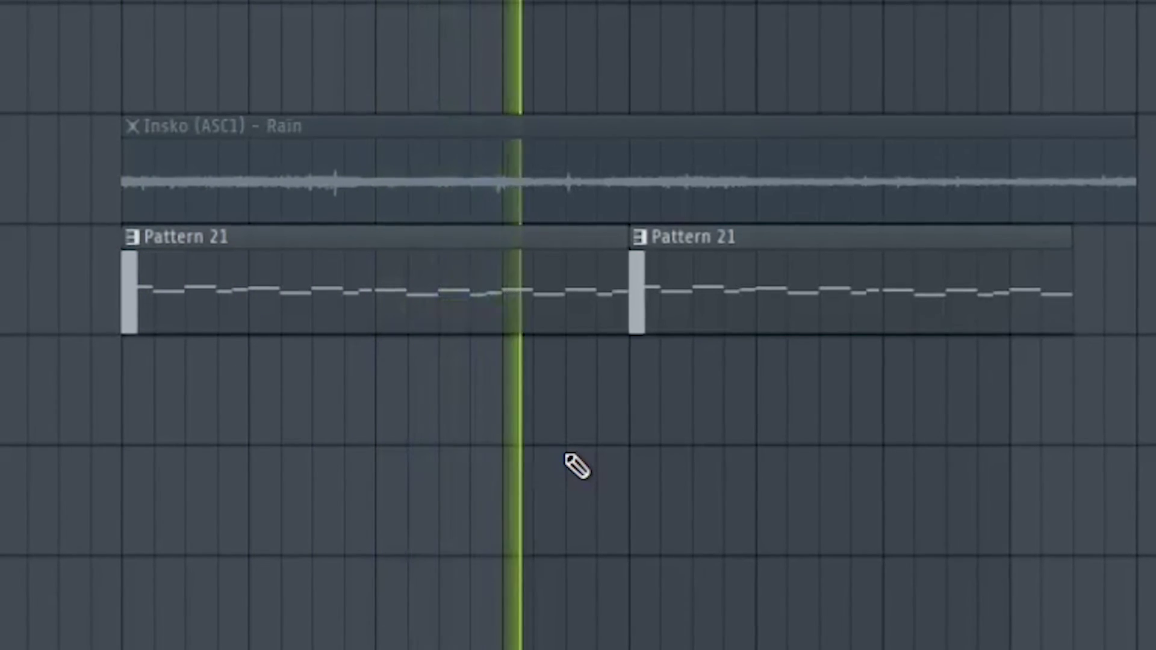
pyautogui.press('space')
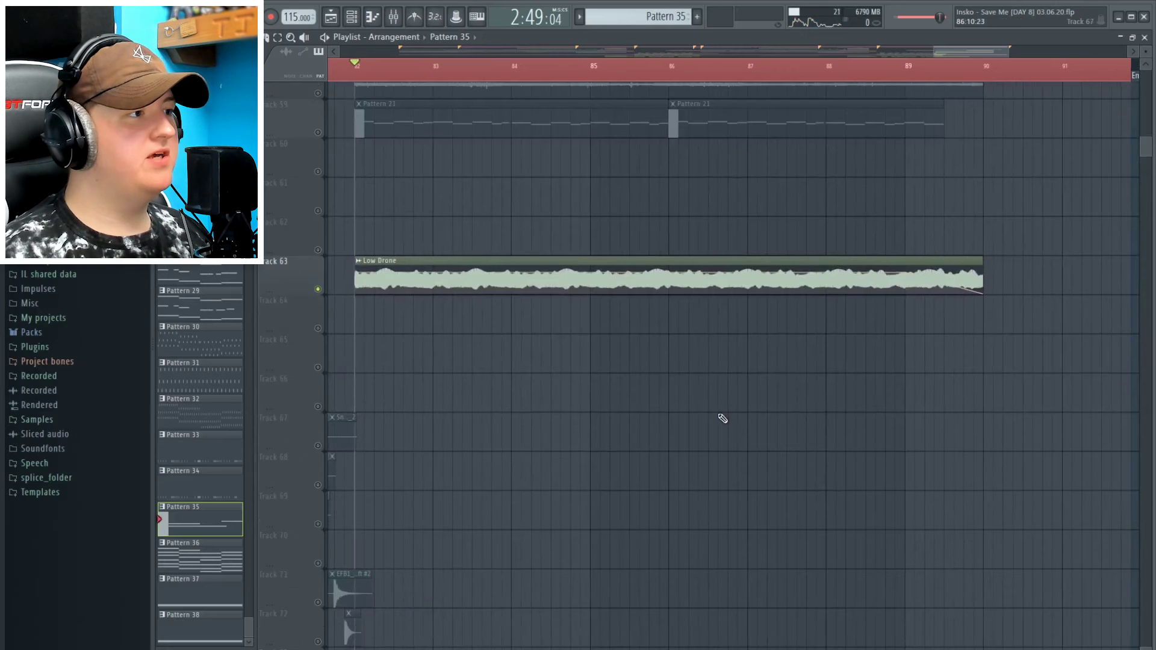
pyautogui.press('space')
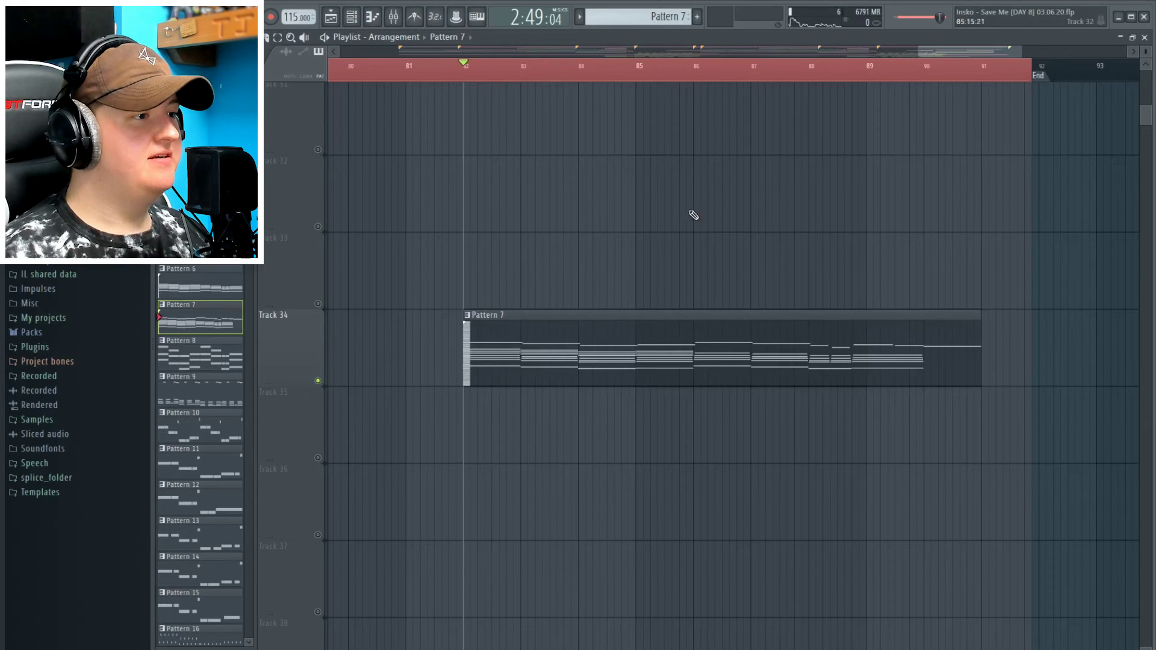
# Play the outro's Pattern 7 on Track 34 and open its piano roll at the LABS (64 Bit) #6 melody notes
pyautogui.press('space')
pyautogui.doubleClick(588, 329)
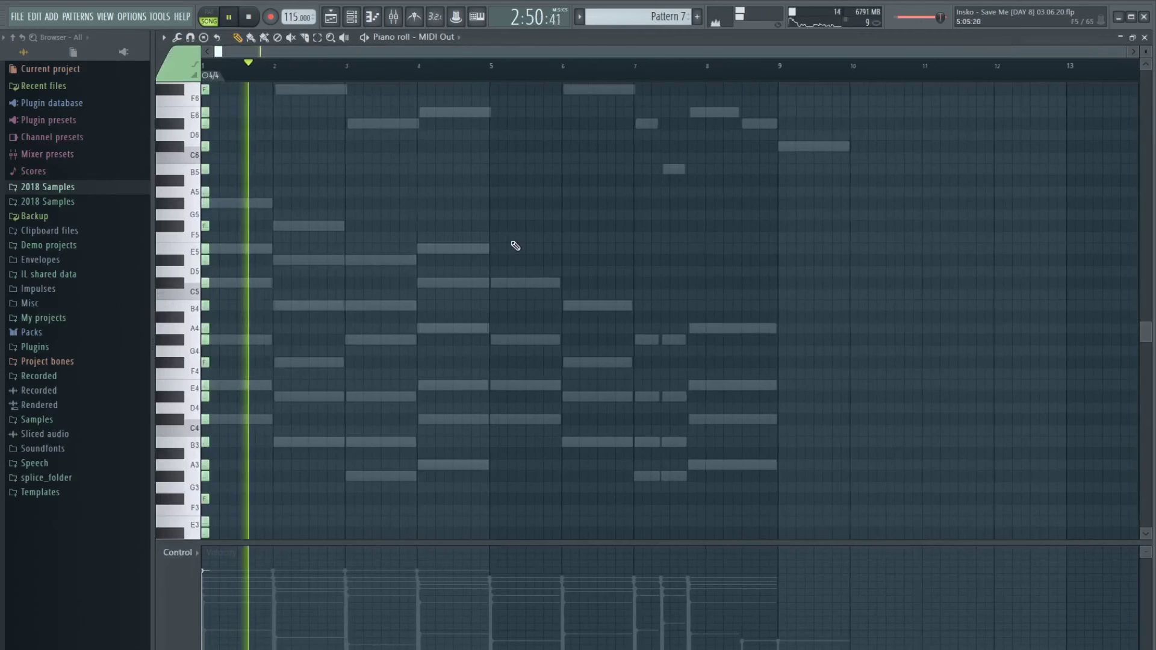
pyautogui.doubleClick(380, 126)
pyautogui.scroll(3, 482, 253)
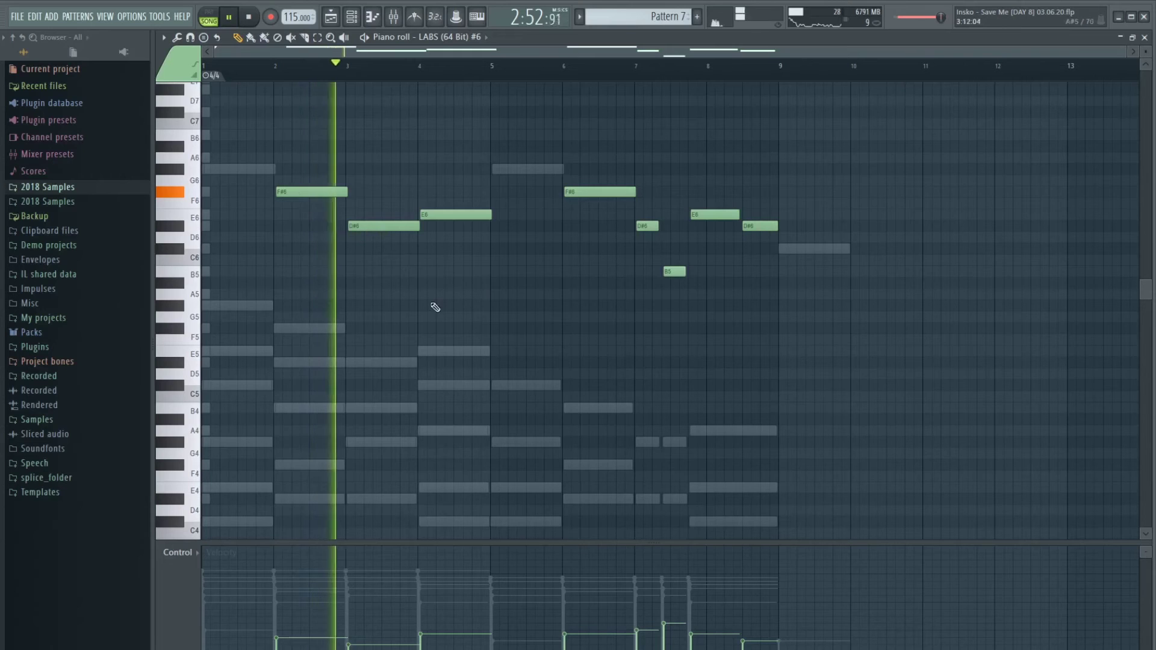
# Switch the Pattern 7 piano roll between the LABS #9 chords and the LABS #11 and #6 top notes during playback
pyautogui.doubleClick(453, 485)
pyautogui.scroll(-4, 658, 315)
pyautogui.scroll(3, 693, 307)
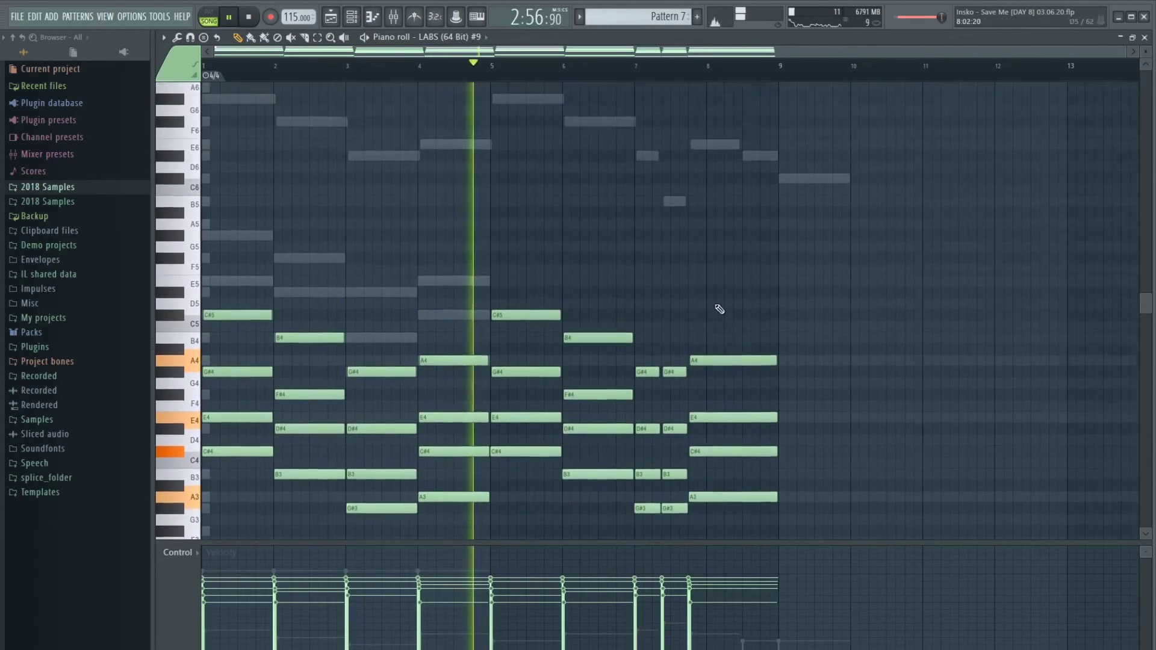
pyautogui.doubleClick(542, 135)
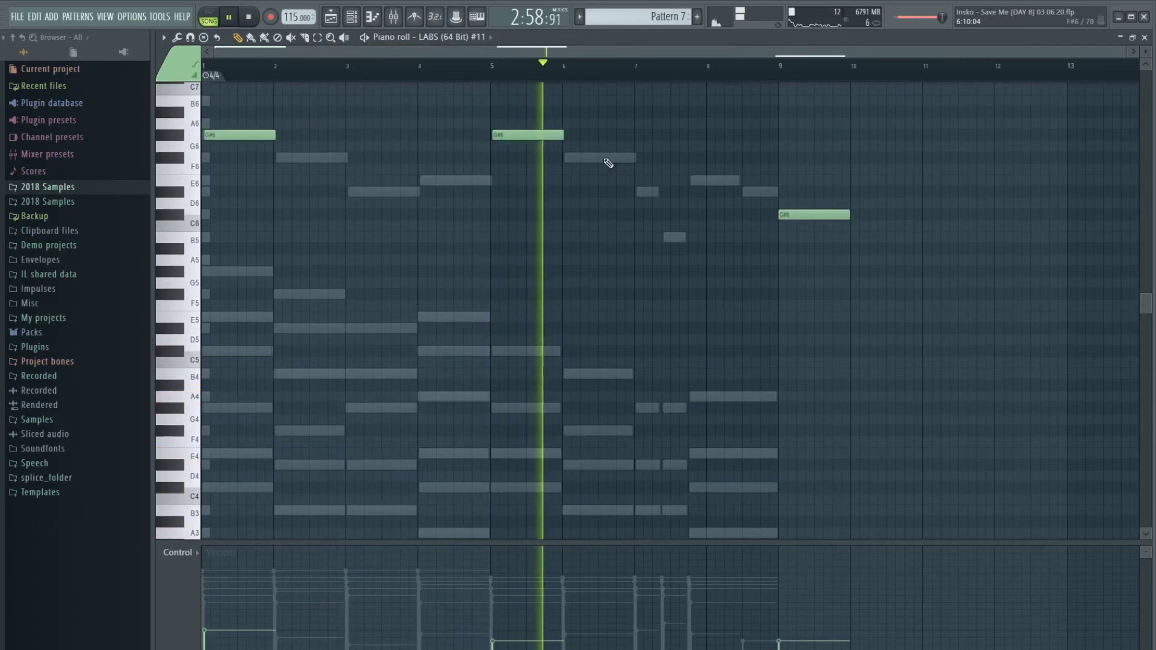
pyautogui.doubleClick(607, 158)
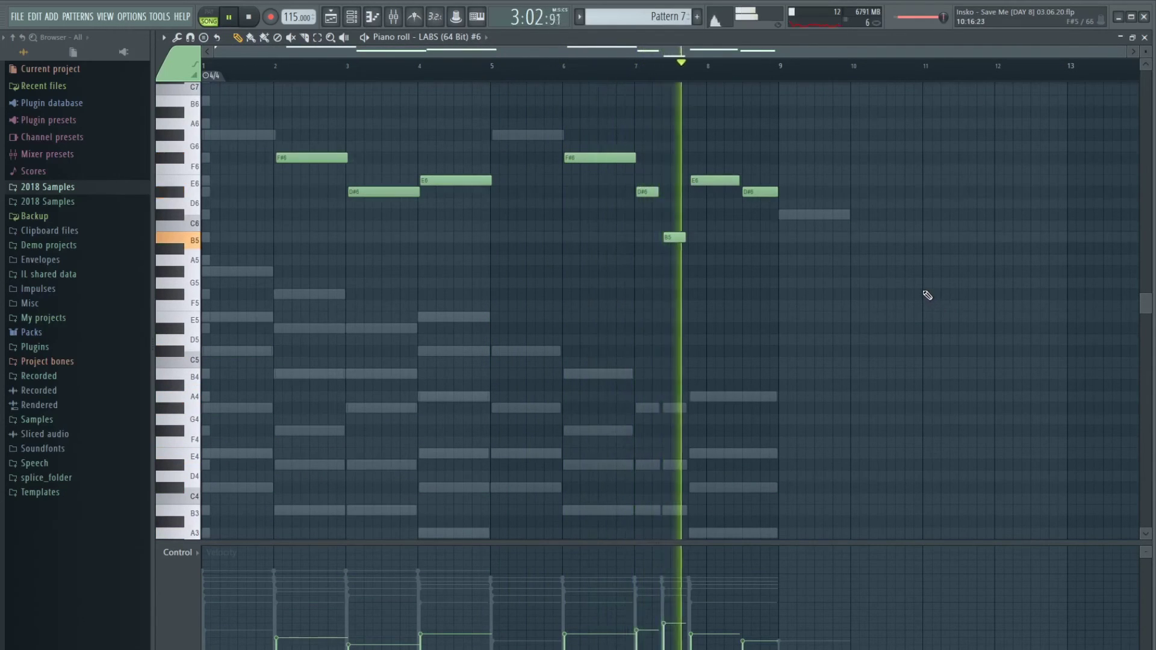
pyautogui.doubleClick(837, 215)
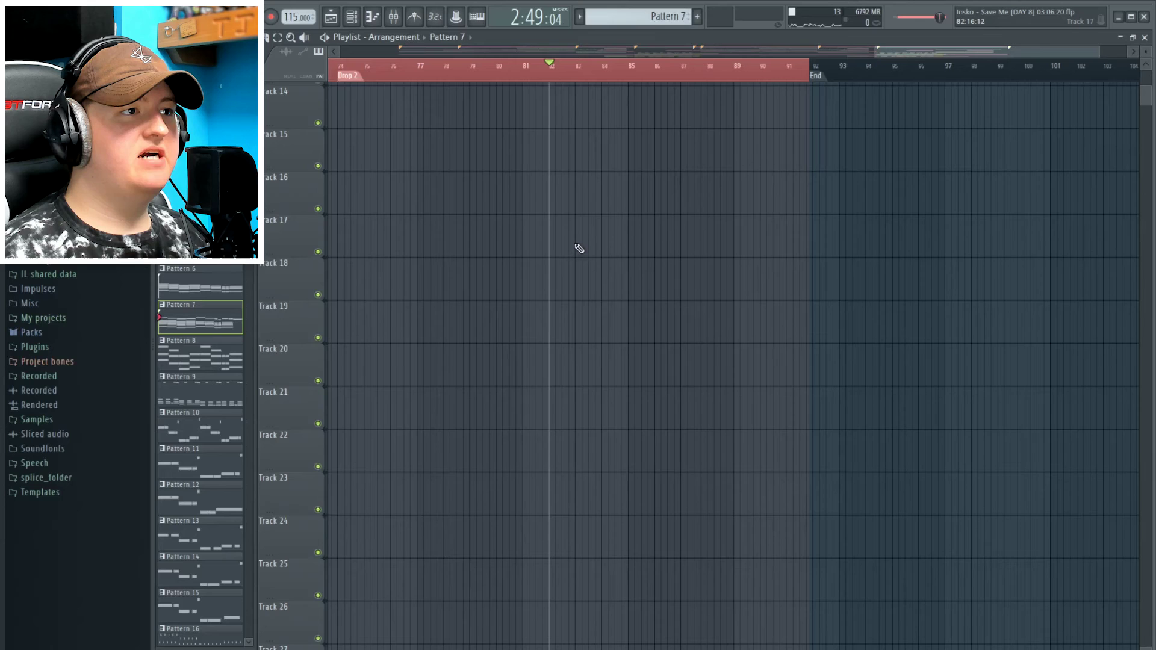
# Examine the Tempo automation clip on Track 2 over the outro, tracing its curve from bar 82
pyautogui.scroll(-3, 577, 247)
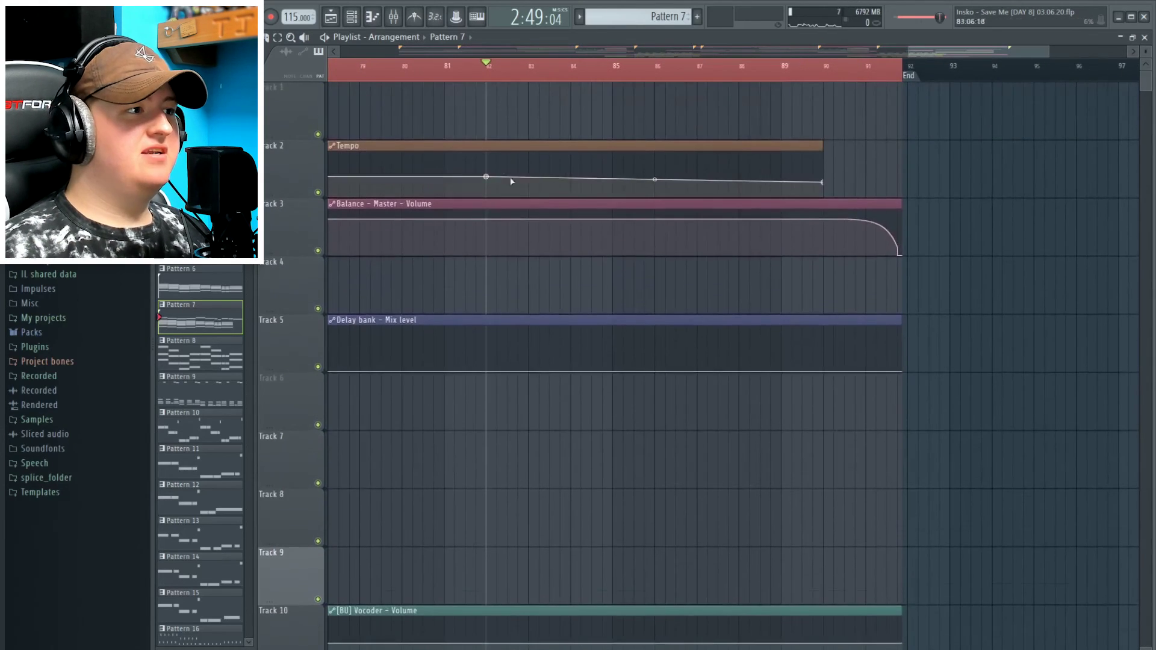
pyautogui.moveTo(516, 109); pyautogui.dragTo(674, 178)
pyautogui.keyDown('ctrl'); pyautogui.click(812, 107); pyautogui.keyUp('ctrl')
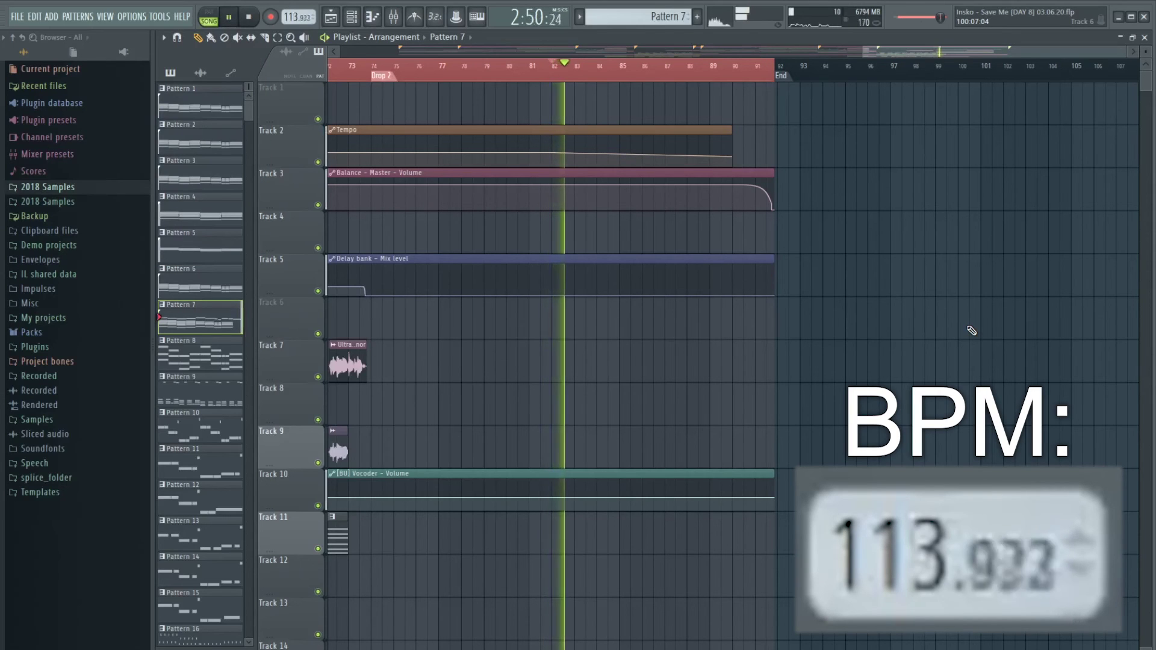
# Review the outro layers from Pattern 7 on Track 34 to the Low Drone on Track 63 while the section plays
pyautogui.scroll(-10, 972, 331)
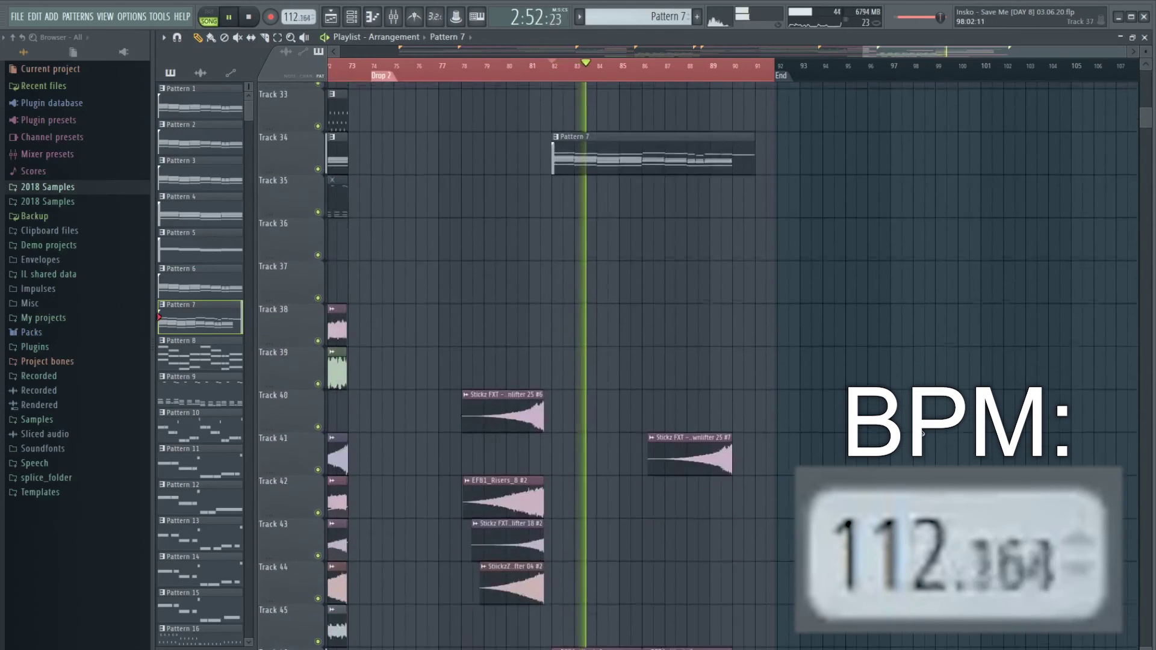
pyautogui.scroll(-2, 911, 418)
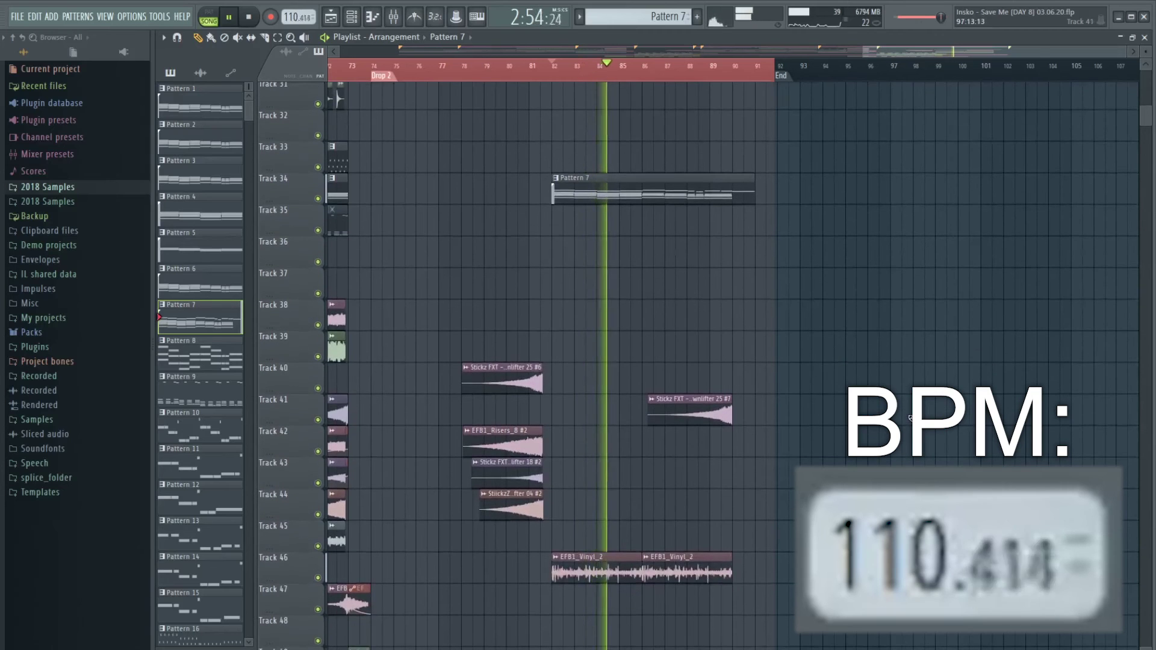
pyautogui.scroll(-4, 911, 418)
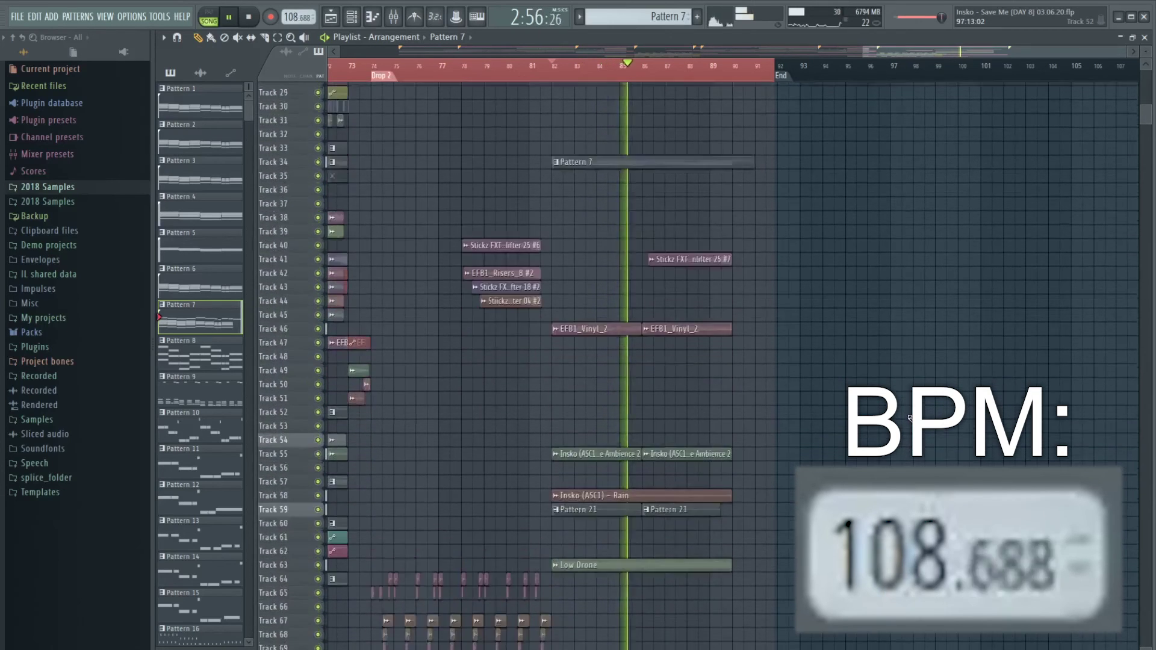
pyautogui.scroll(5, 911, 419)
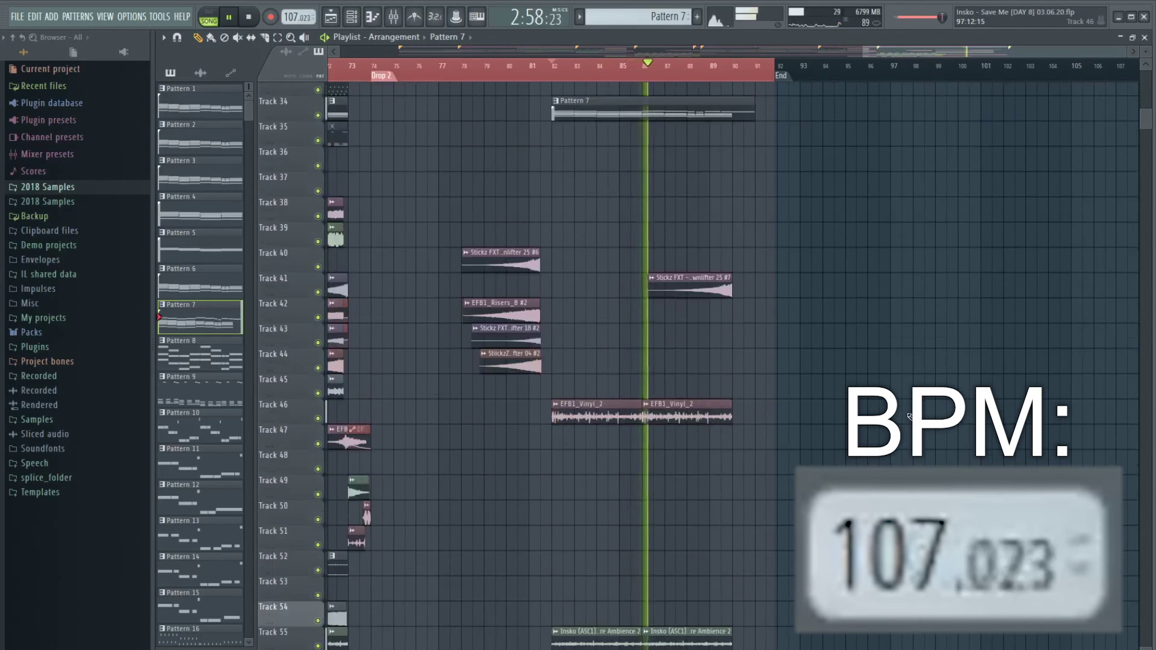
pyautogui.scroll(3, 909, 415)
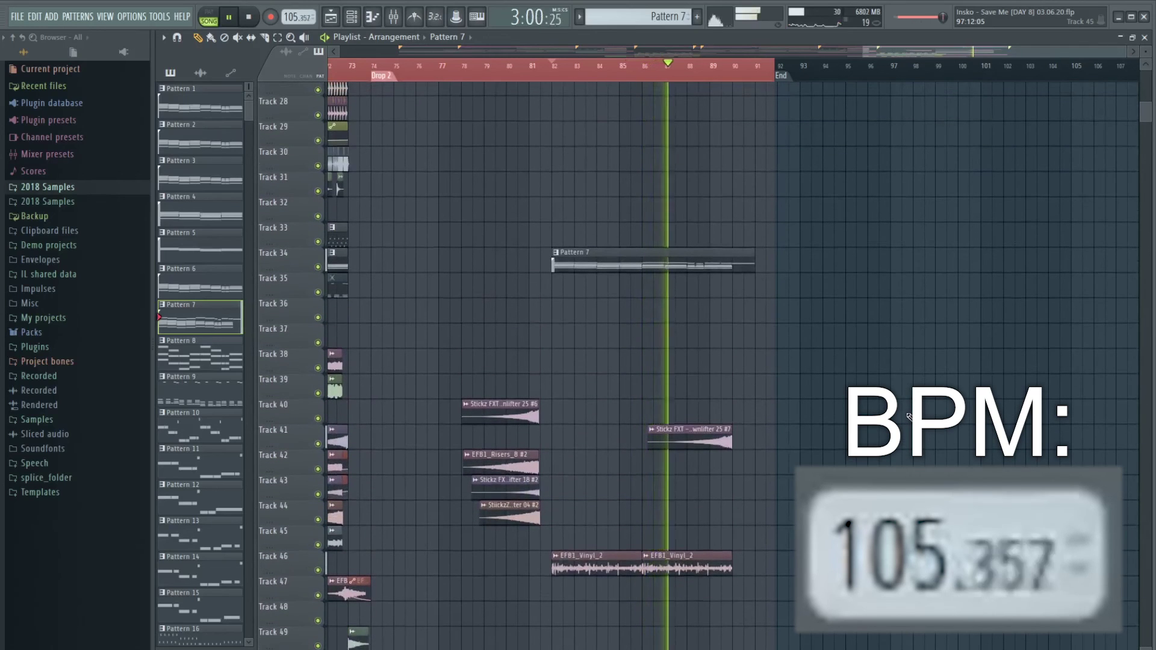